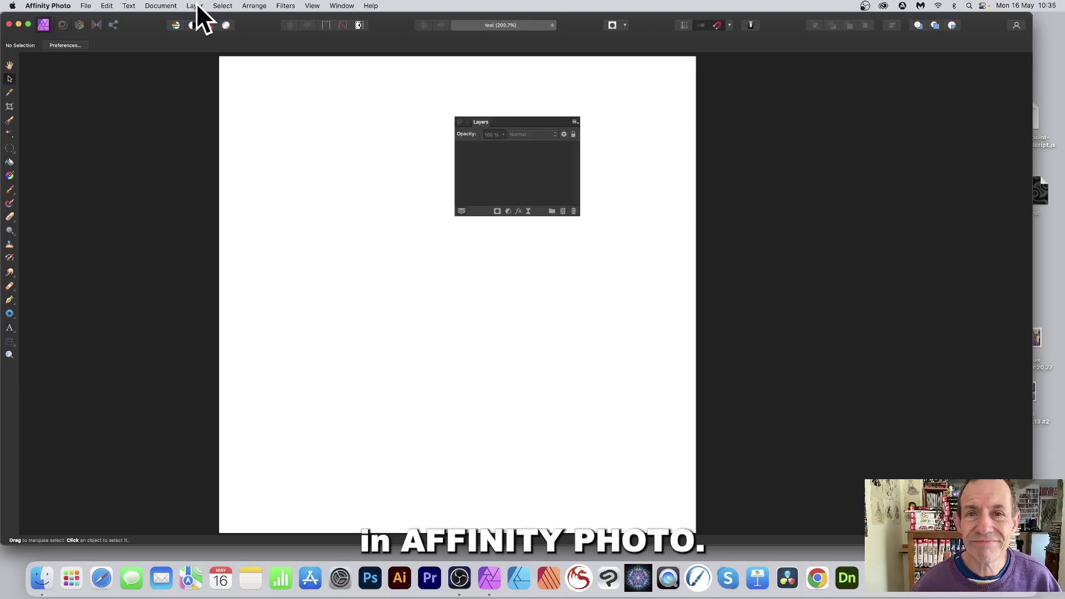
# Create a blank pixel layer and fill the whole canvas with black
pyautogui.click(195, 6)
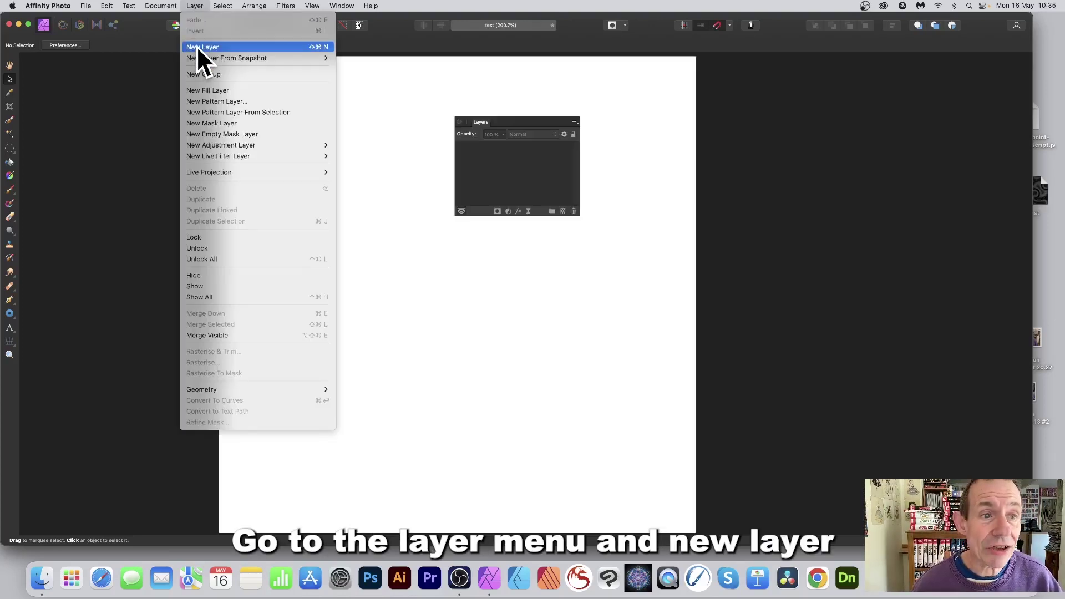
pyautogui.click(196, 46)
pyautogui.click(108, 6)
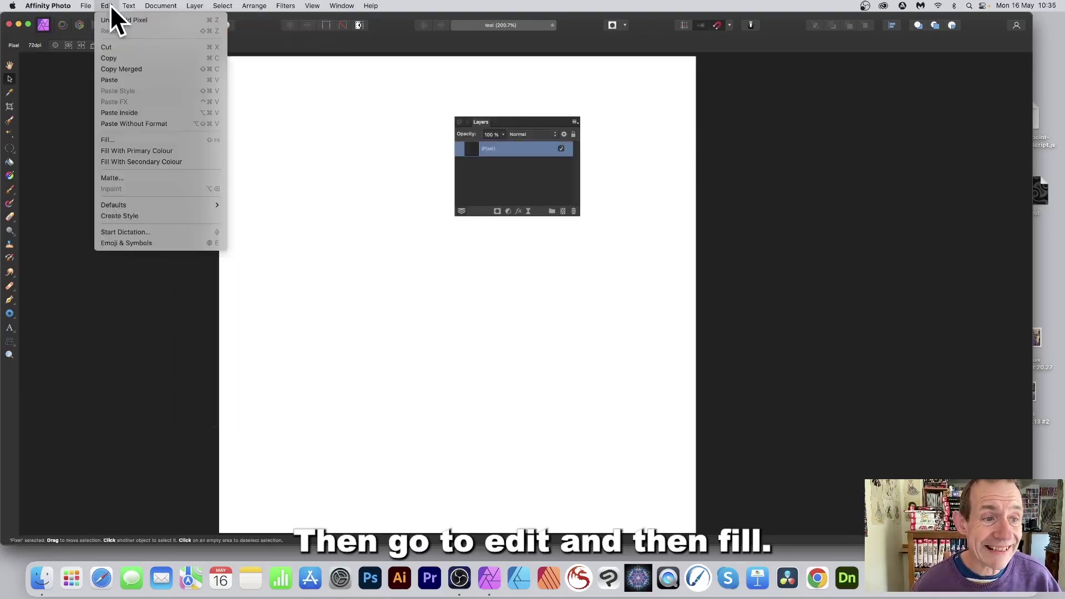
pyautogui.click(112, 141)
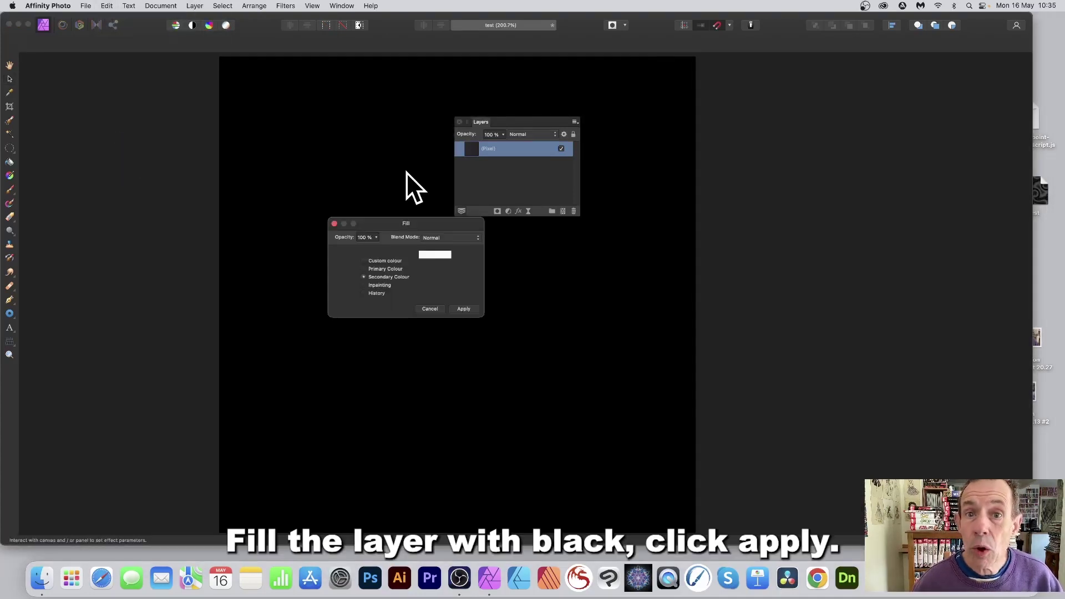
pyautogui.click(468, 312)
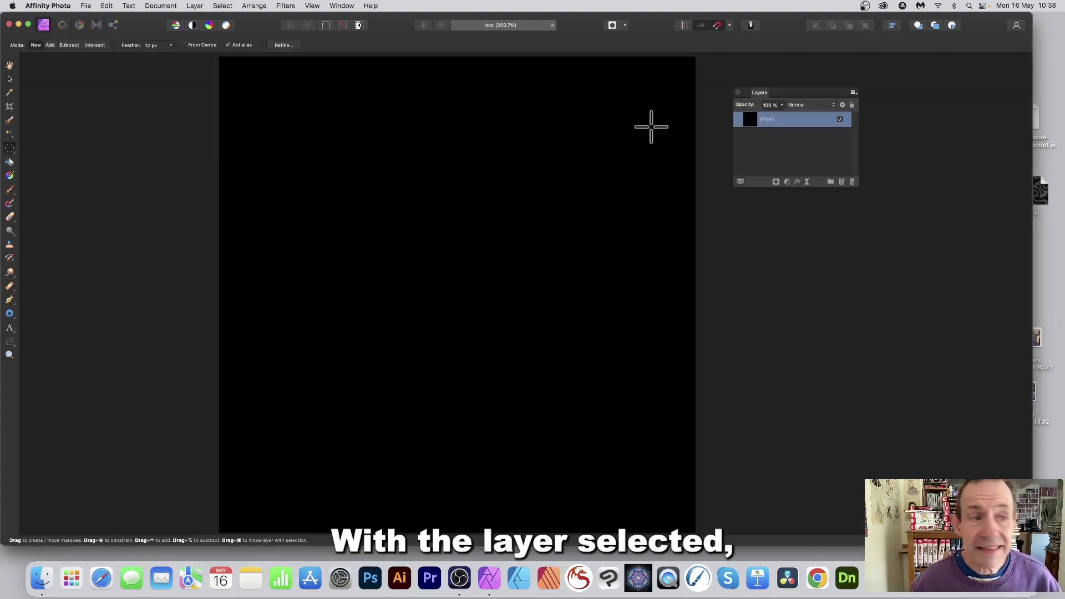
# Draw a large circular selection on the black canvas with the Elliptical Marquee Tool
pyautogui.click(10, 149)
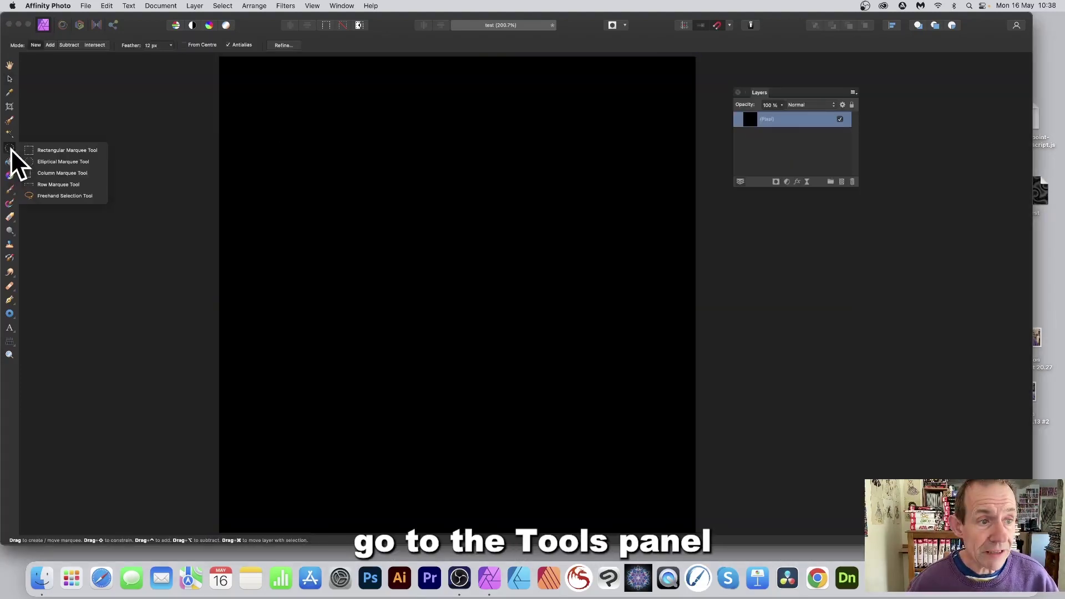
pyautogui.click(55, 162)
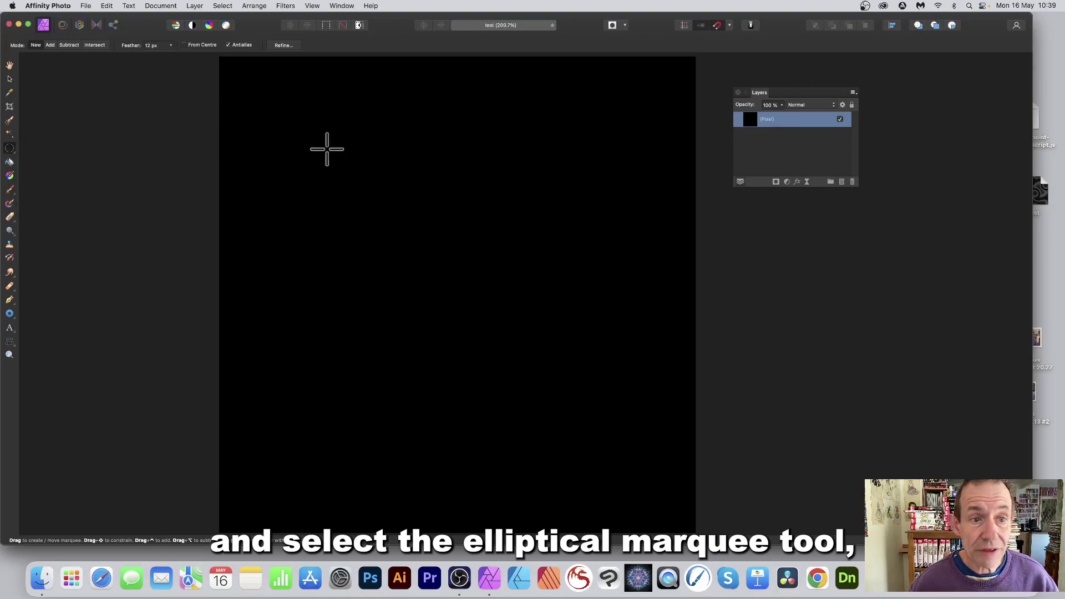
pyautogui.moveTo(286, 109); pyautogui.dragTo(616, 460)
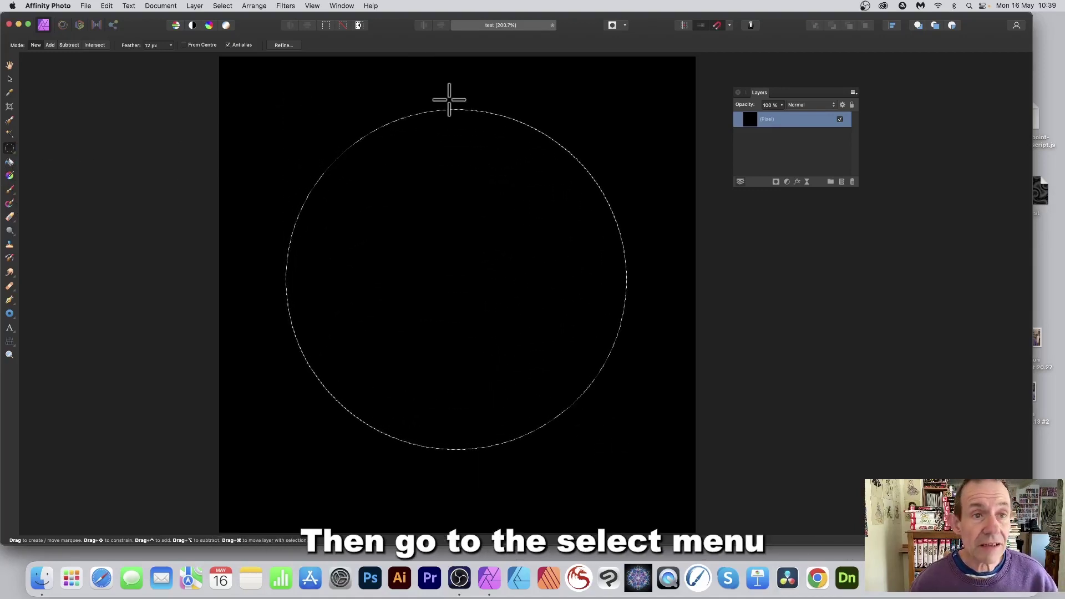
# Feather the circular selection with a 41.4 px radius
pyautogui.click(224, 6)
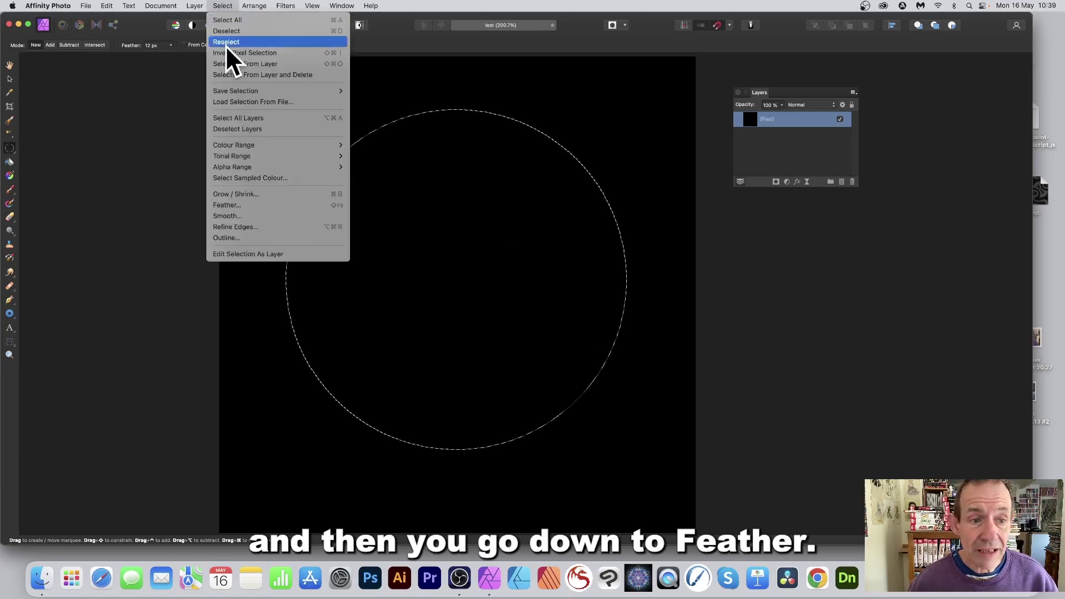
pyautogui.click(254, 205)
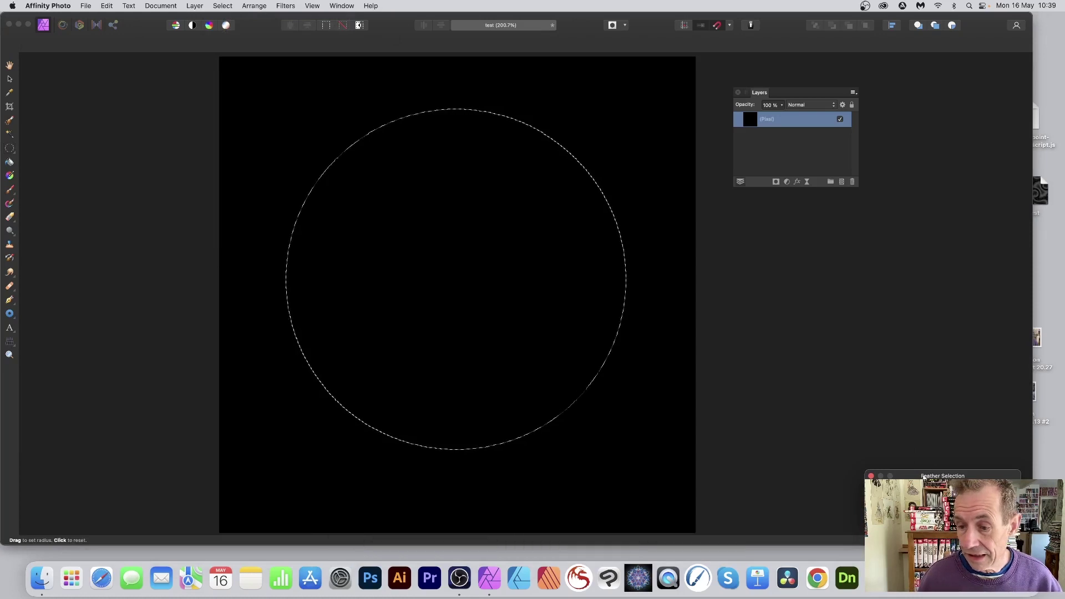
pyautogui.moveTo(925, 473); pyautogui.dragTo(432, 202)
pyautogui.moveTo(382, 224); pyautogui.dragTo(385, 224)
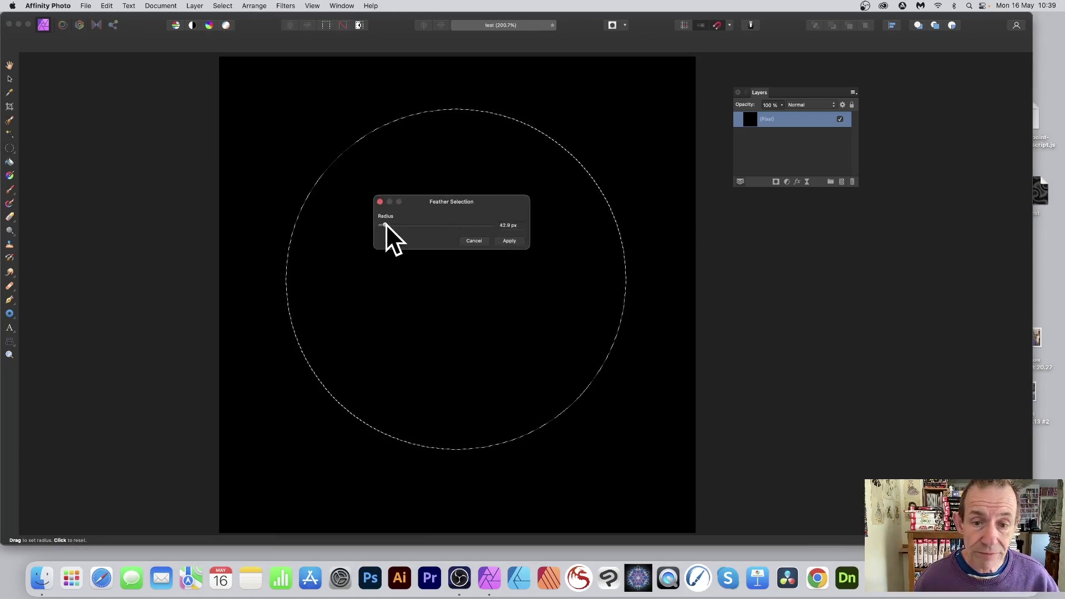
pyautogui.click(509, 241)
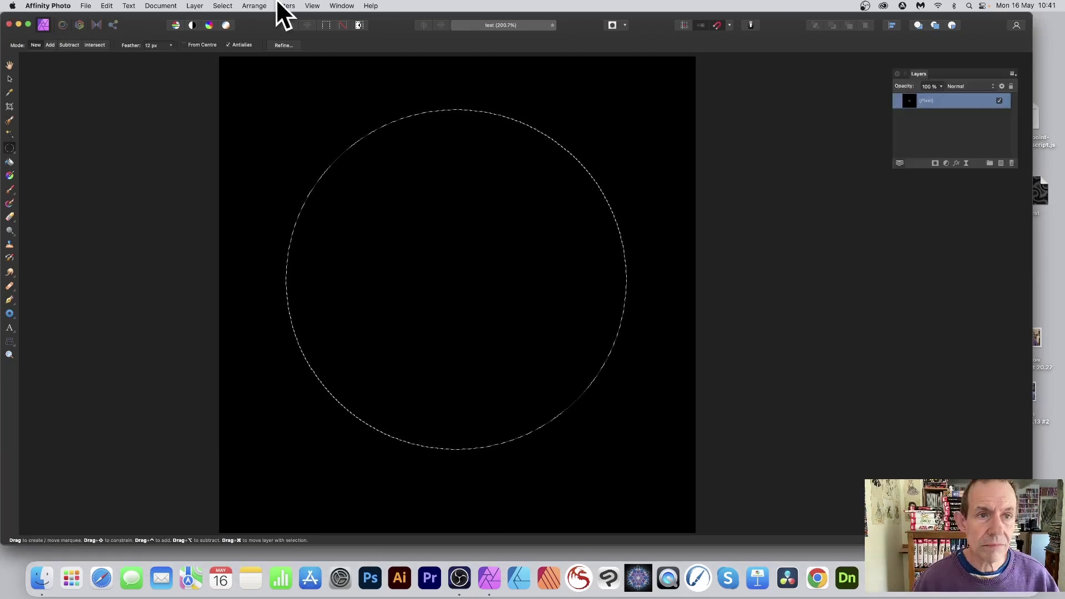
# Apply a Lighting spot light with distance 55%, specular 86% and inner cone 66%
pyautogui.click(279, 3)
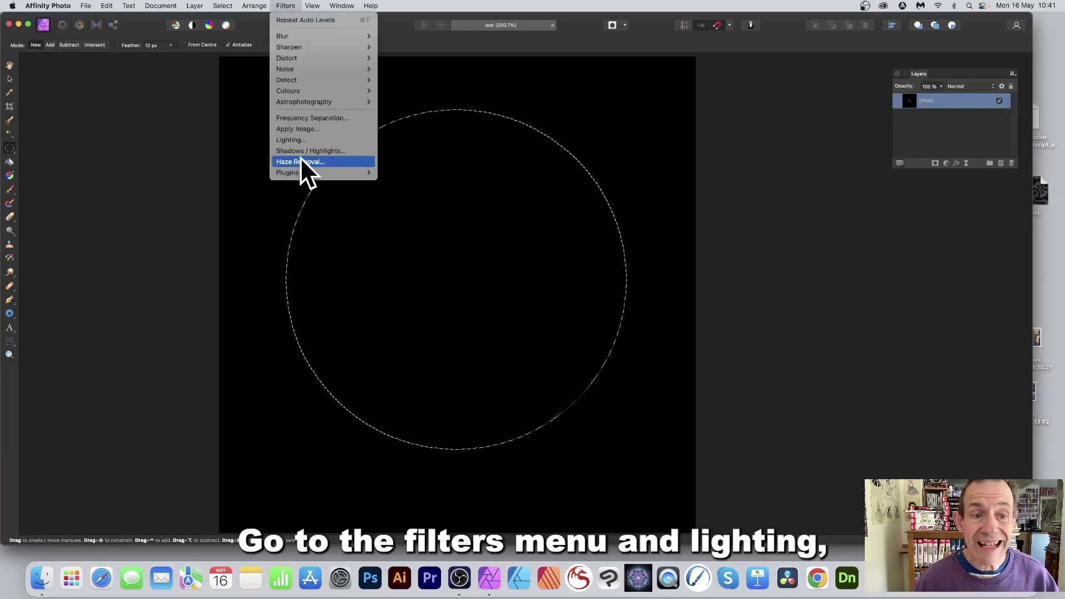
pyautogui.click(303, 141)
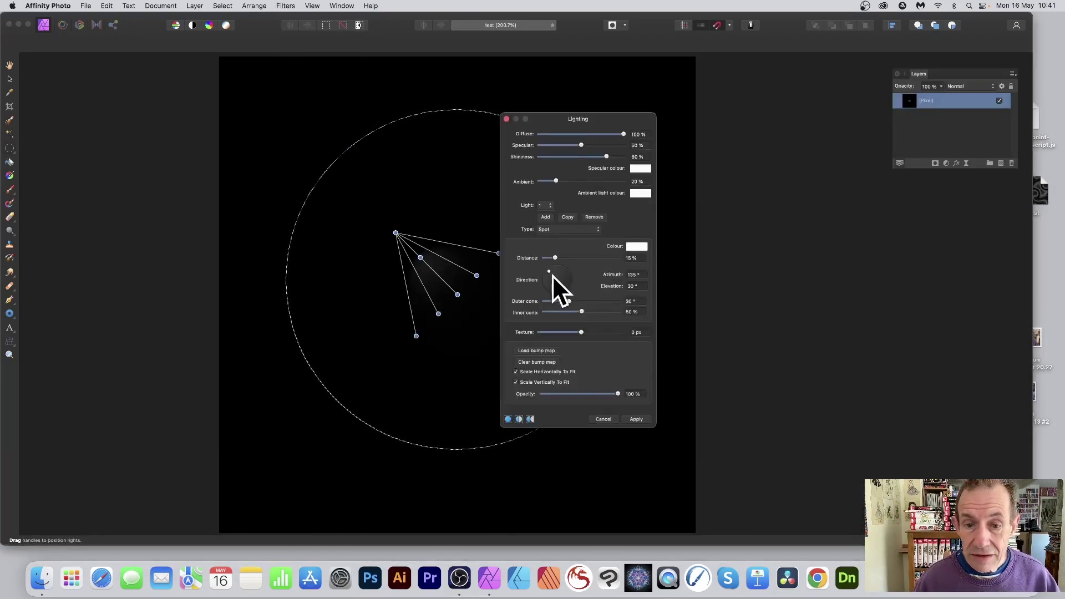
pyautogui.moveTo(551, 272); pyautogui.dragTo(563, 257)
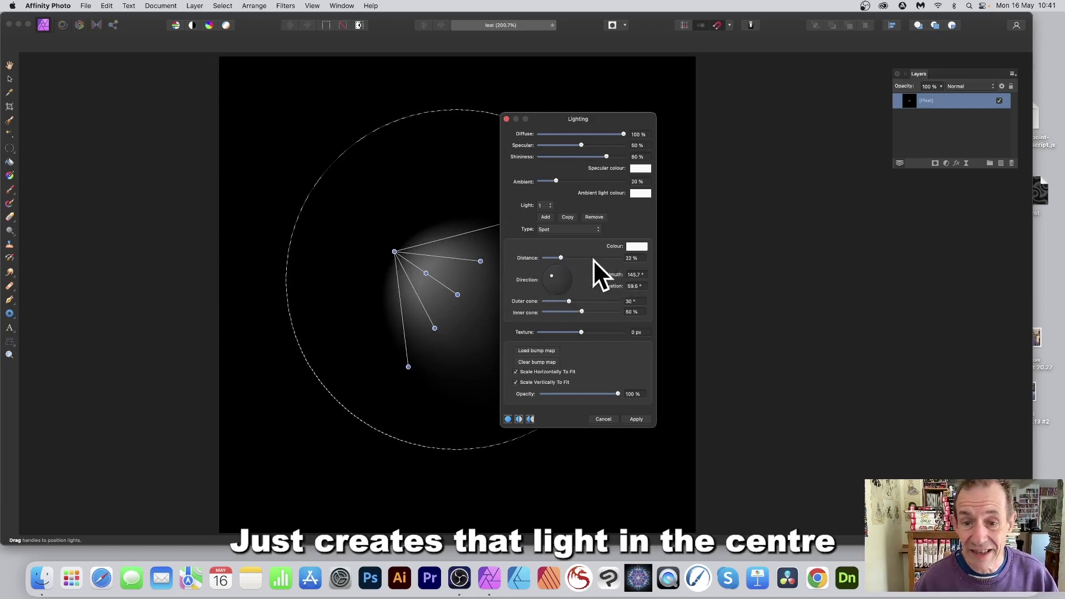
pyautogui.moveTo(565, 258); pyautogui.dragTo(584, 258)
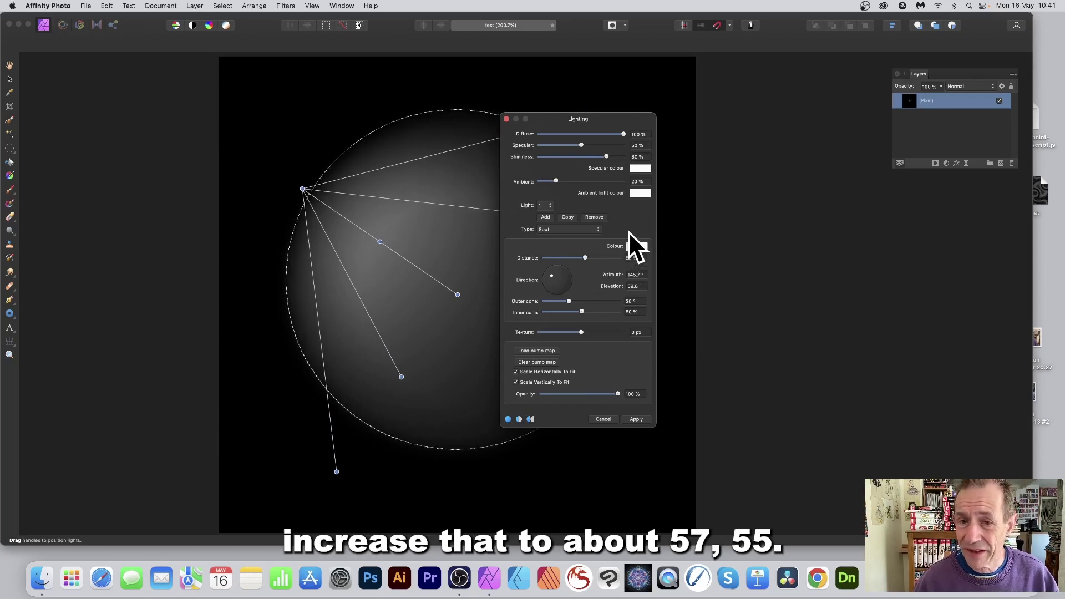
pyautogui.moveTo(588, 142); pyautogui.dragTo(612, 142)
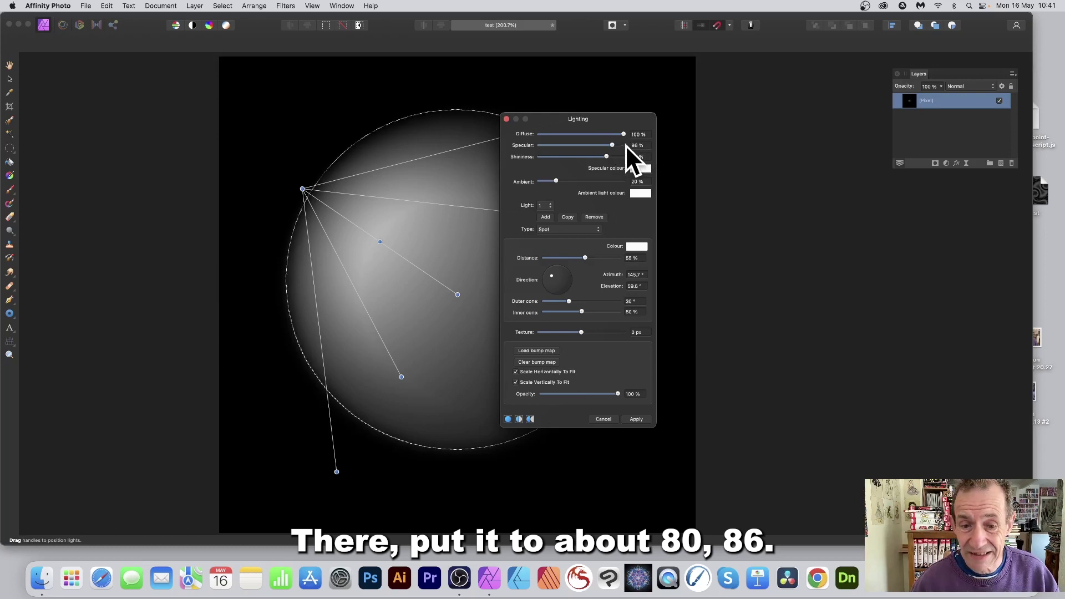
pyautogui.moveTo(583, 311); pyautogui.dragTo(596, 310)
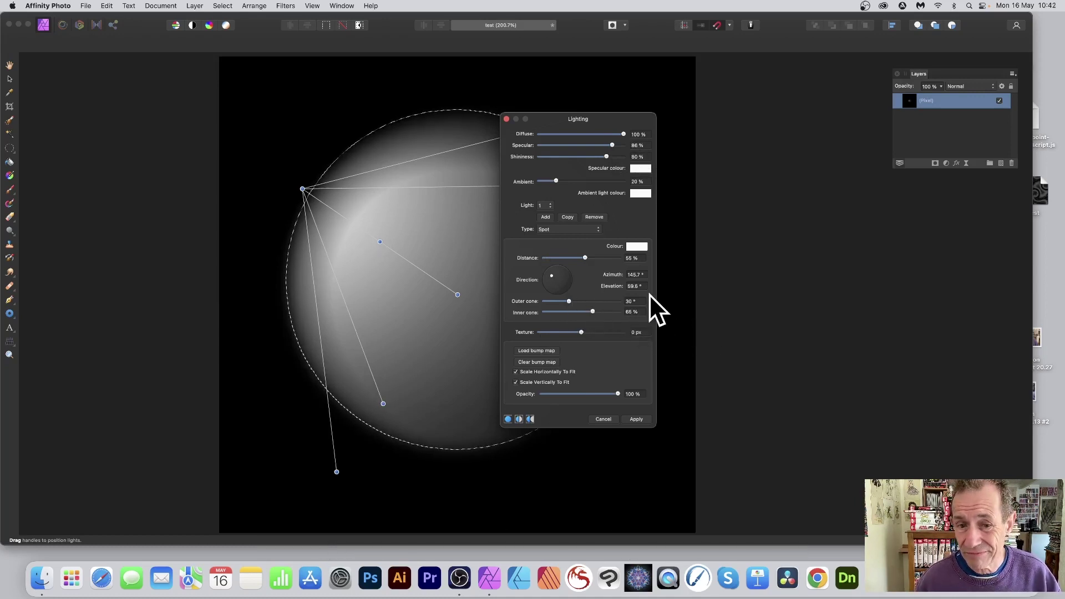
pyautogui.click(644, 420)
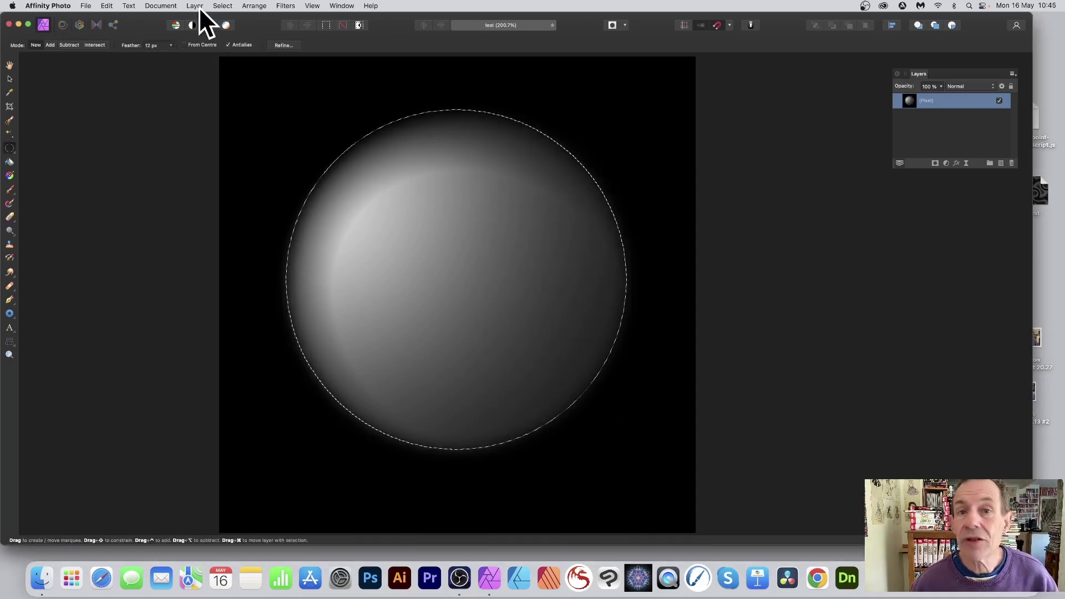
# Create a Pattern layer from the sphere selection and turn on Mirror tiling
pyautogui.click(195, 6)
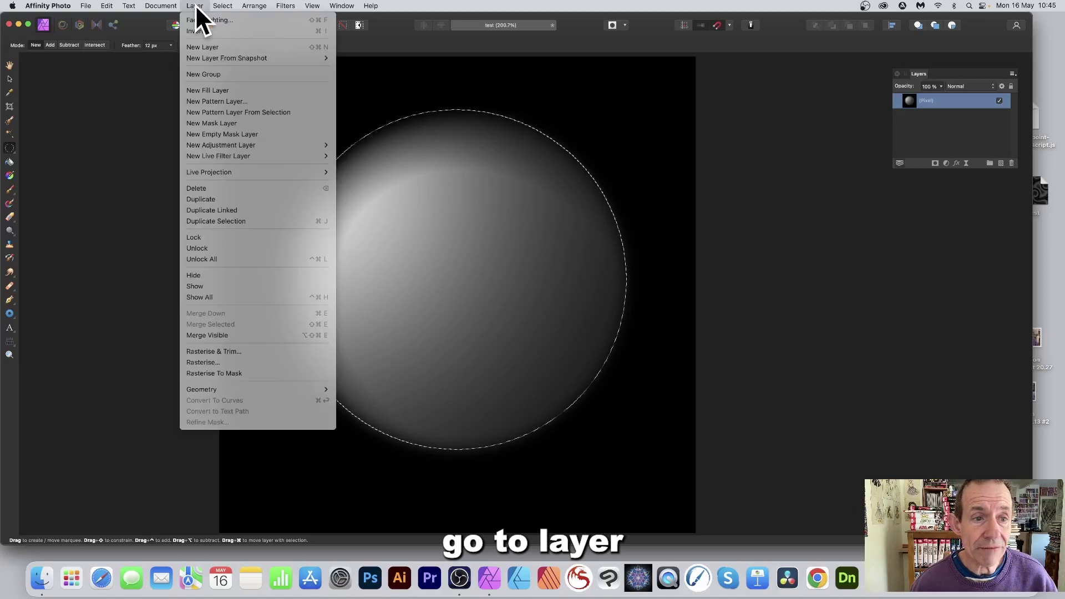
pyautogui.click(280, 115)
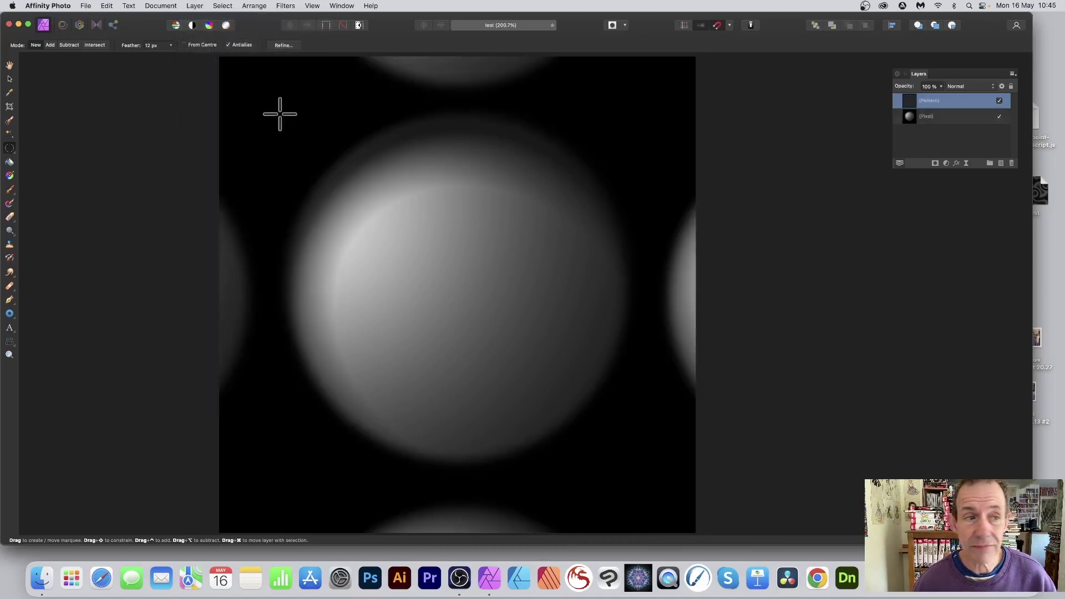
pyautogui.click(10, 79)
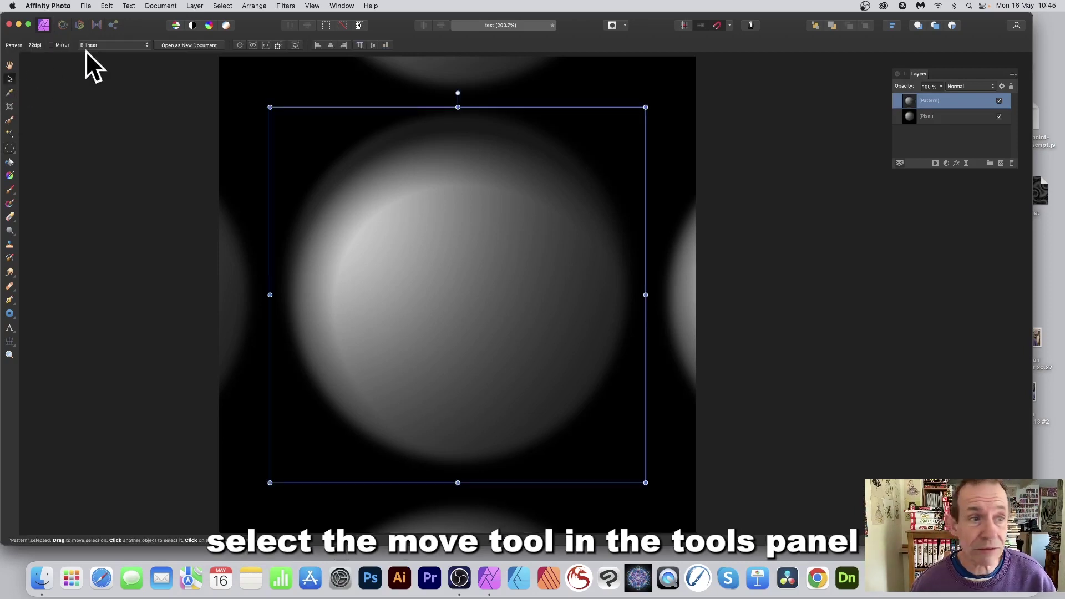
pyautogui.click(52, 44)
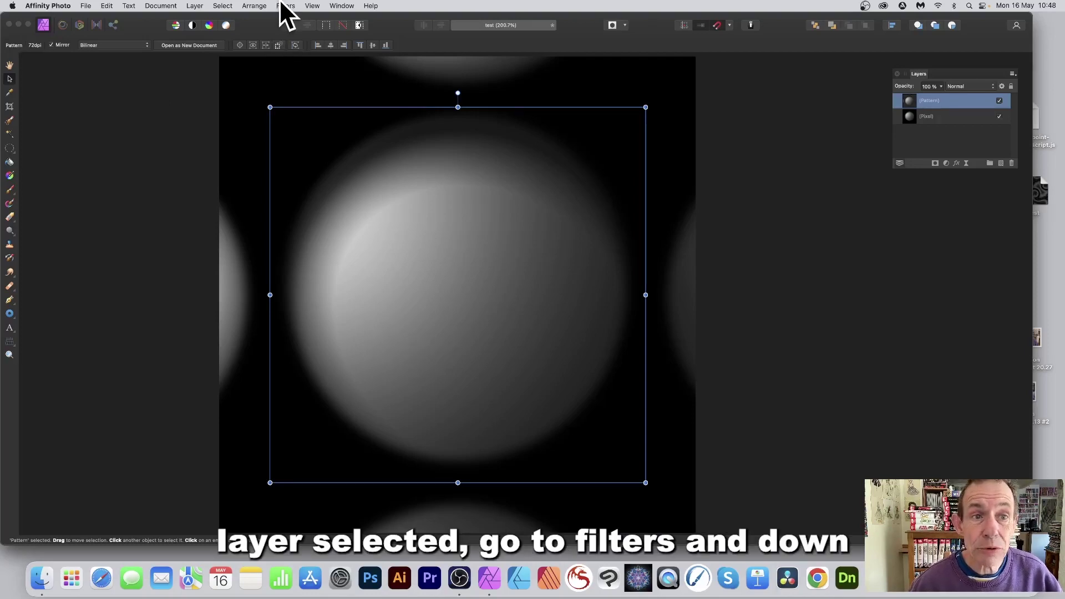
# Apply the Equations distortion with x*2, y*2 and Mirror extend mode
pyautogui.click(283, 6)
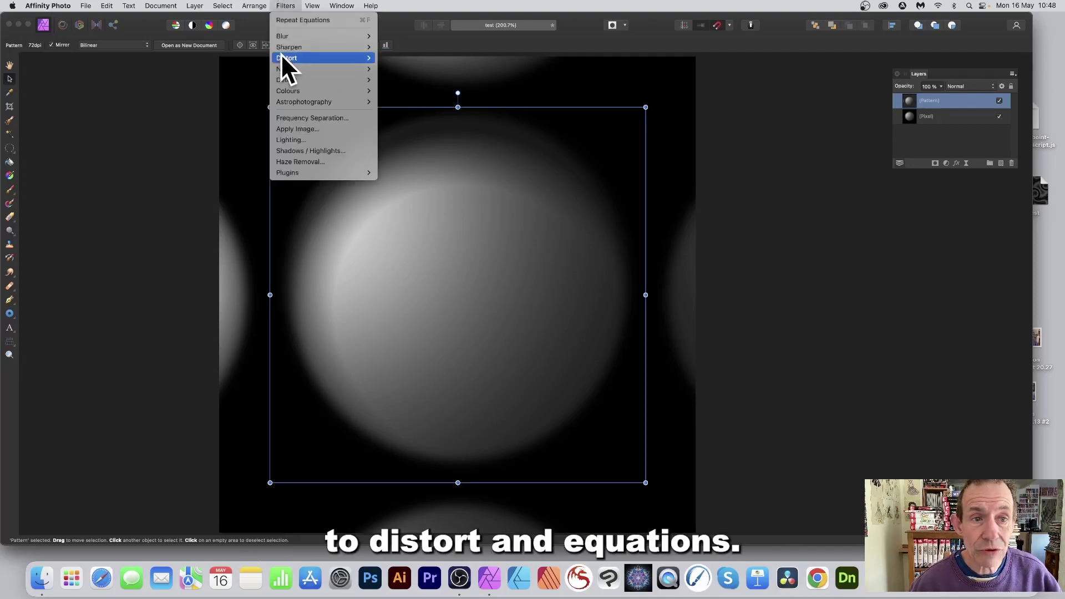
pyautogui.moveTo(282, 58)
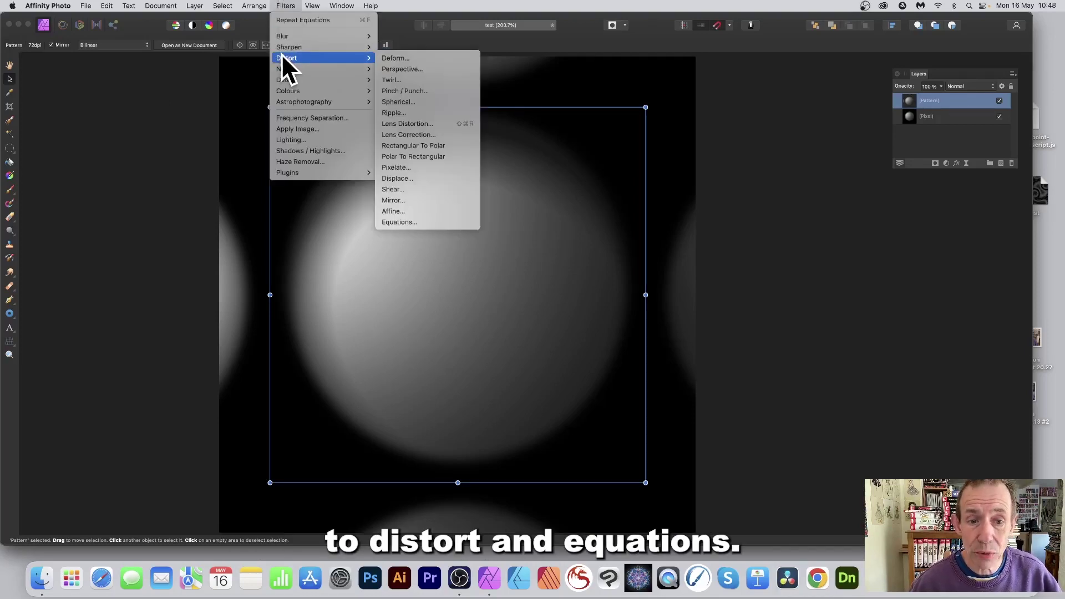
pyautogui.click(416, 221)
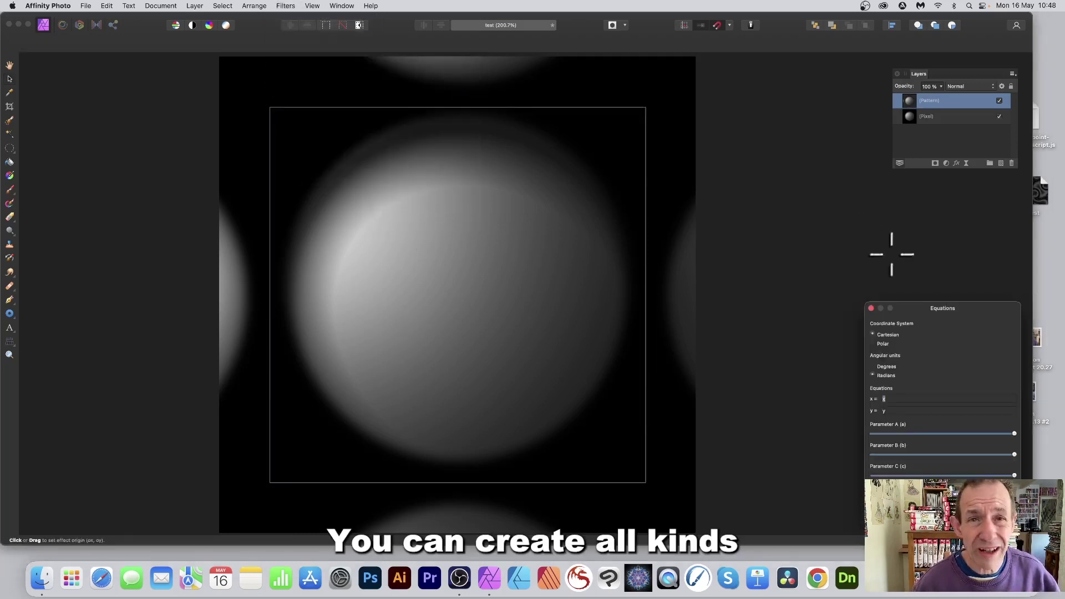
pyautogui.moveTo(918, 308); pyautogui.dragTo(510, 130)
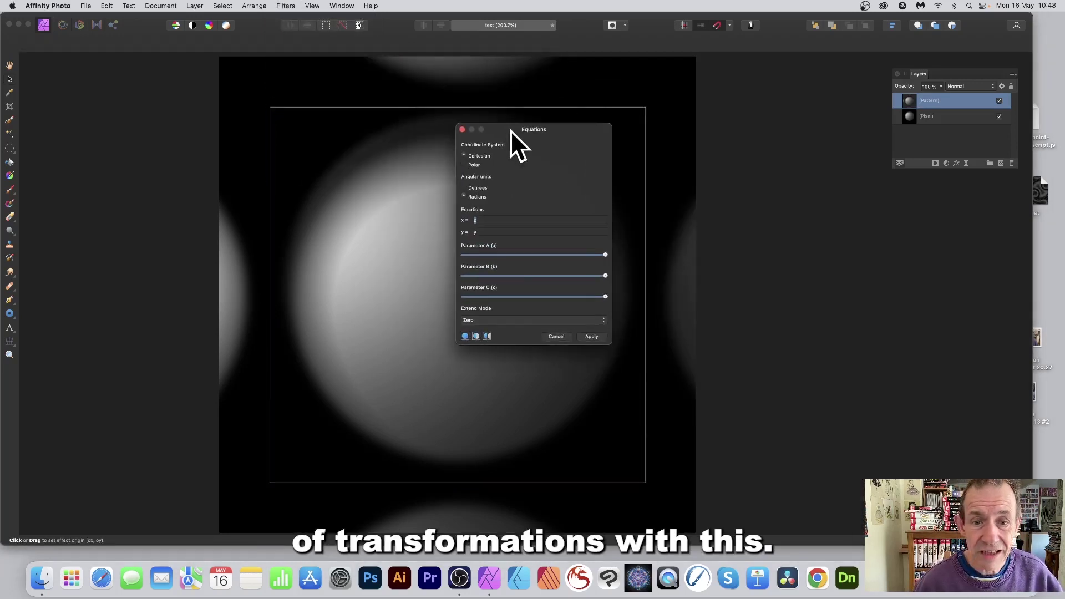
pyautogui.click(478, 220)
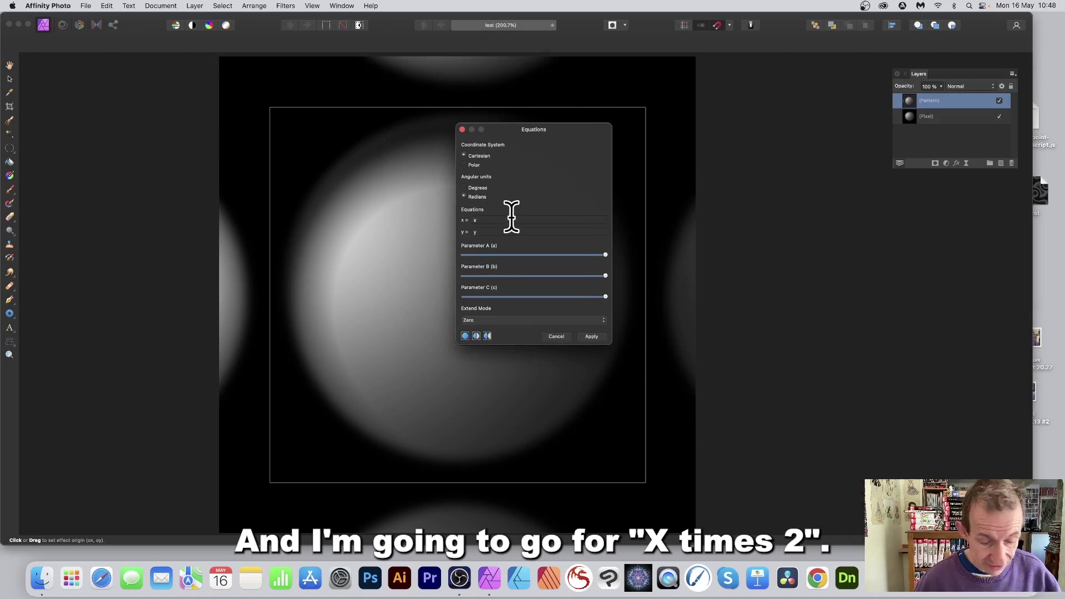
pyautogui.write('*2')
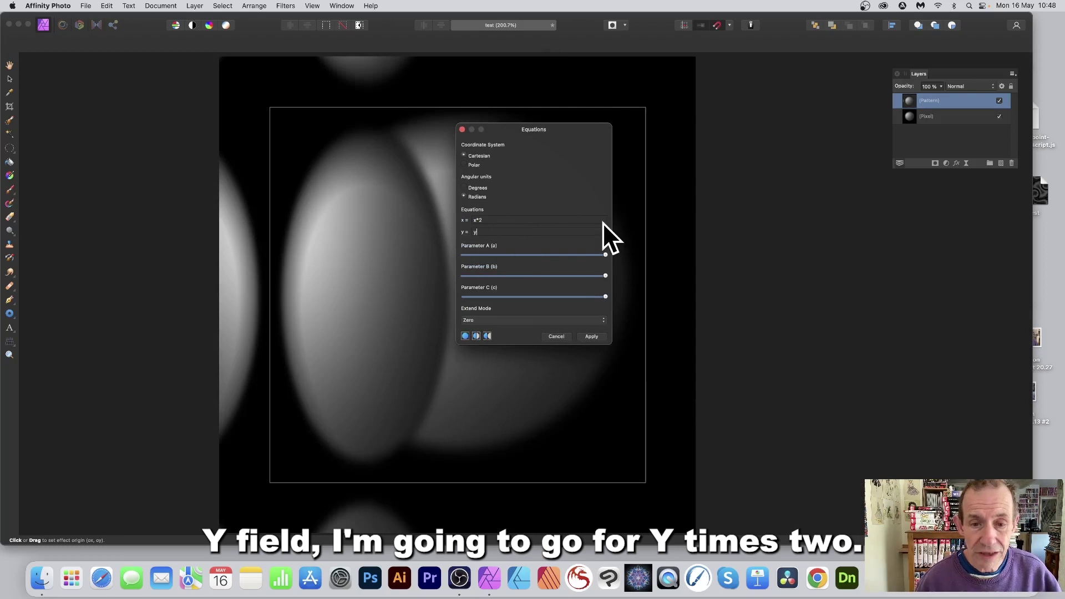
pyautogui.press('Tab')
pyautogui.write('y*2')
pyautogui.press('Tab')
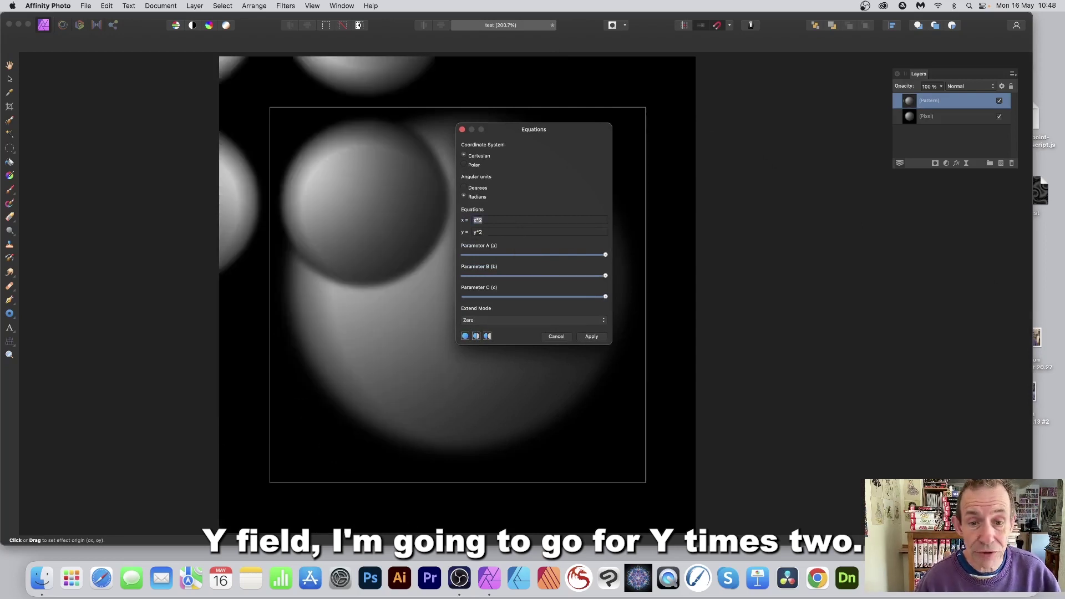
pyautogui.click(489, 319)
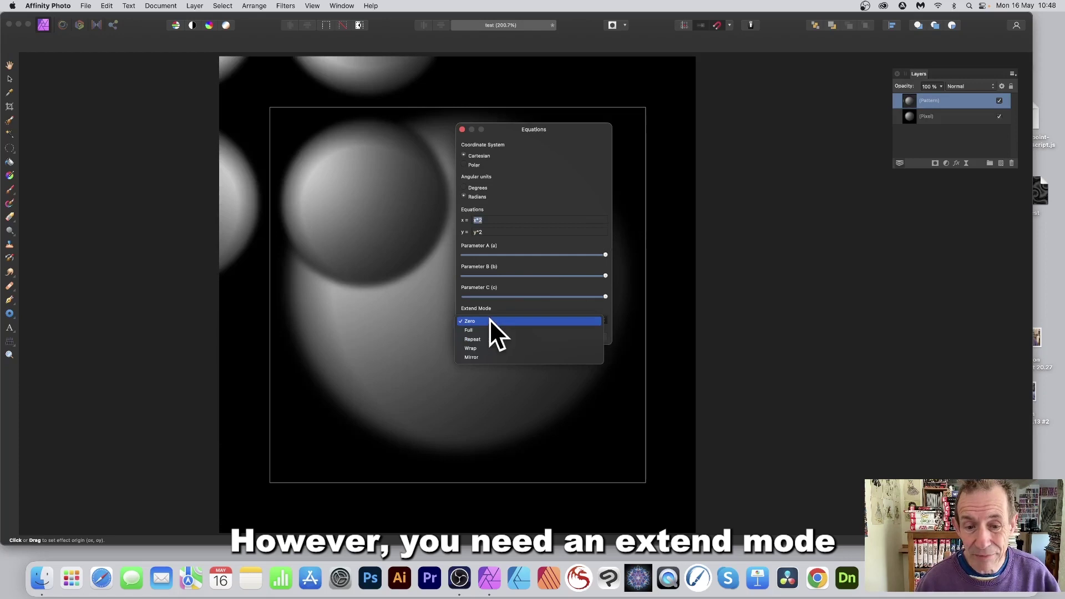
pyautogui.click(490, 358)
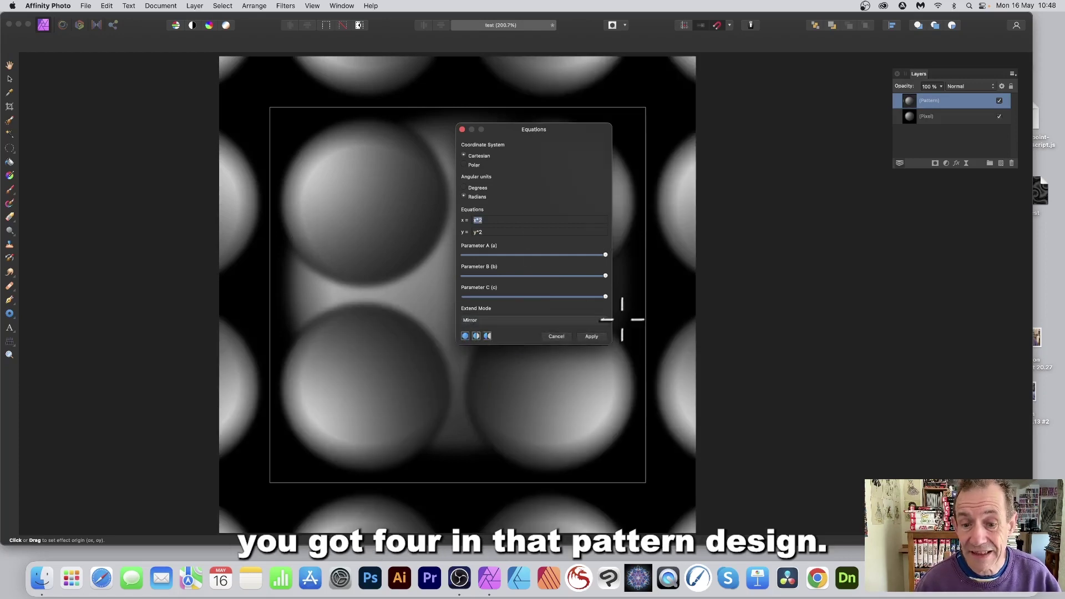
pyautogui.click(590, 337)
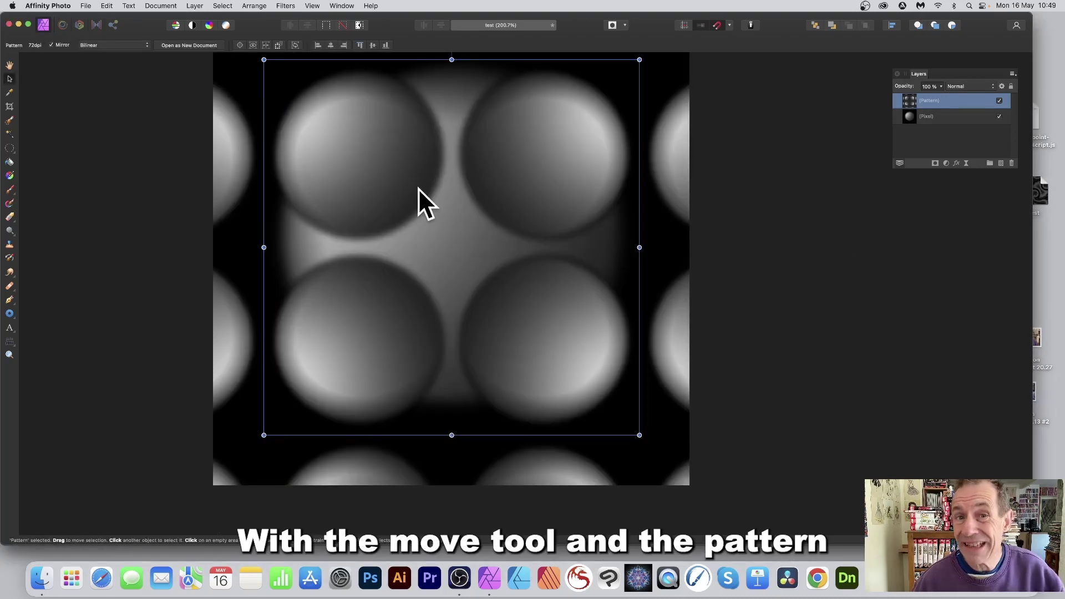
# Scale the four-sphere pattern tile up to about 884 px so it spans the canvas
pyautogui.moveTo(640, 435); pyautogui.dragTo(682, 477)
pyautogui.scroll(3, 266, 70)
pyautogui.hscroll(1, 266, 69)
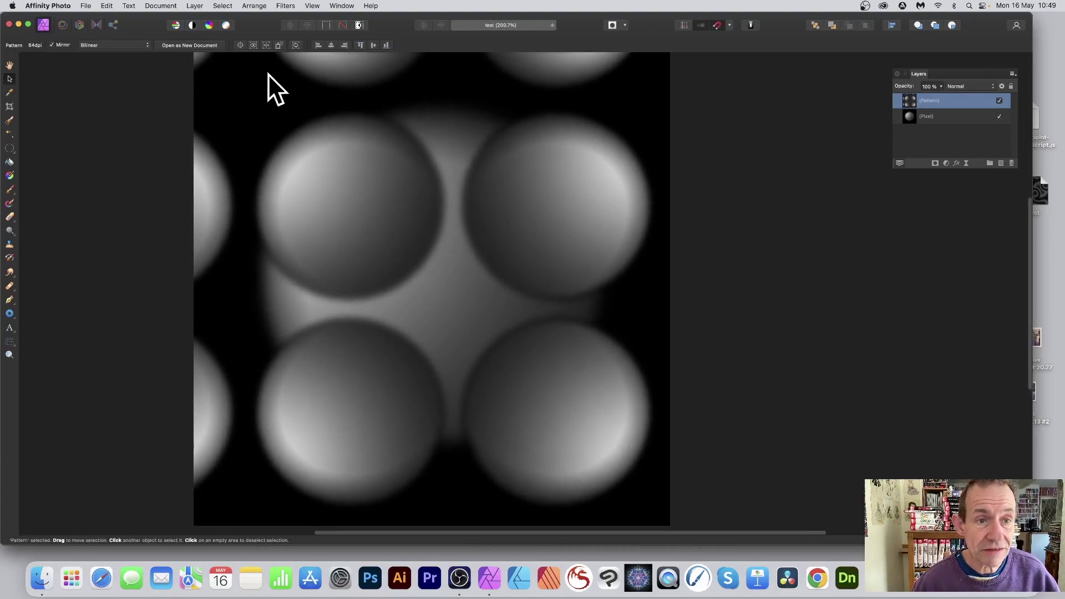
pyautogui.moveTo(244, 100); pyautogui.dragTo(195, 62)
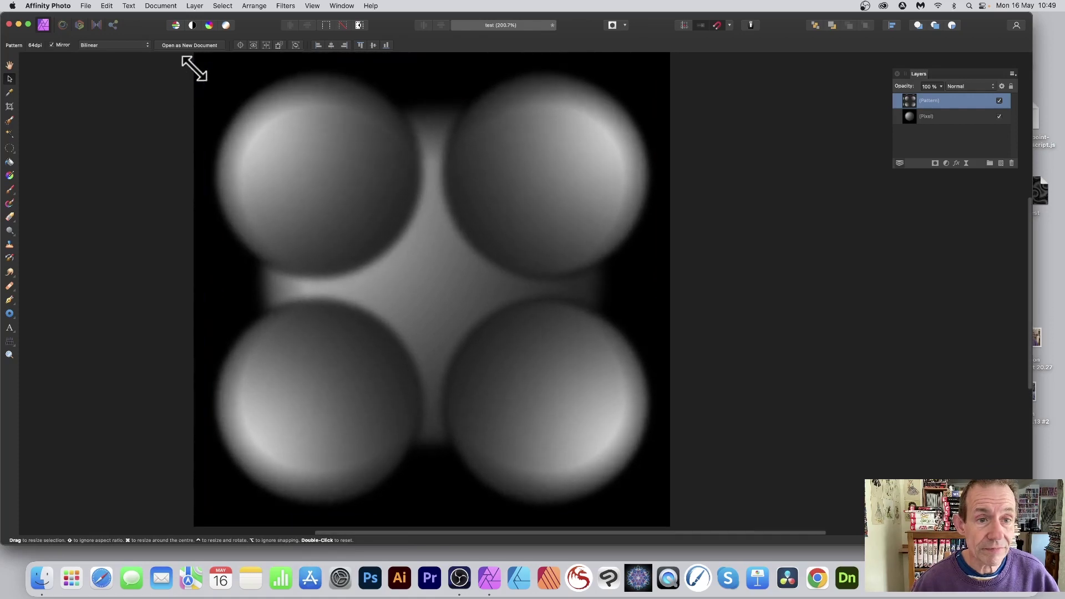
pyautogui.click(286, 6)
# Apply a Deform distortion, pinning each of the four spheres and dragging them toward the centre
pyautogui.moveTo(293, 59)
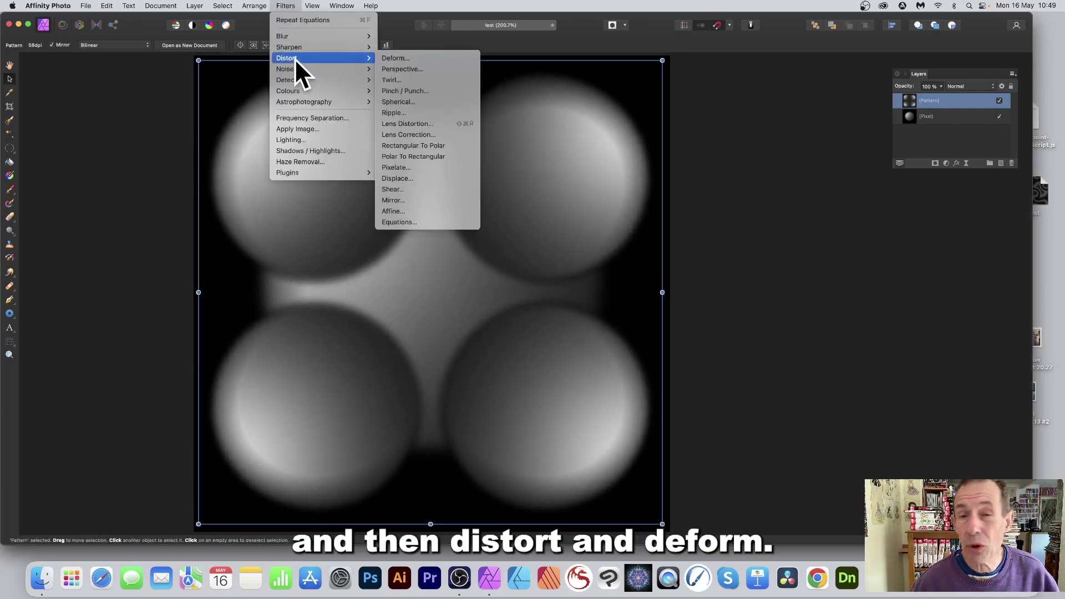
pyautogui.click(401, 56)
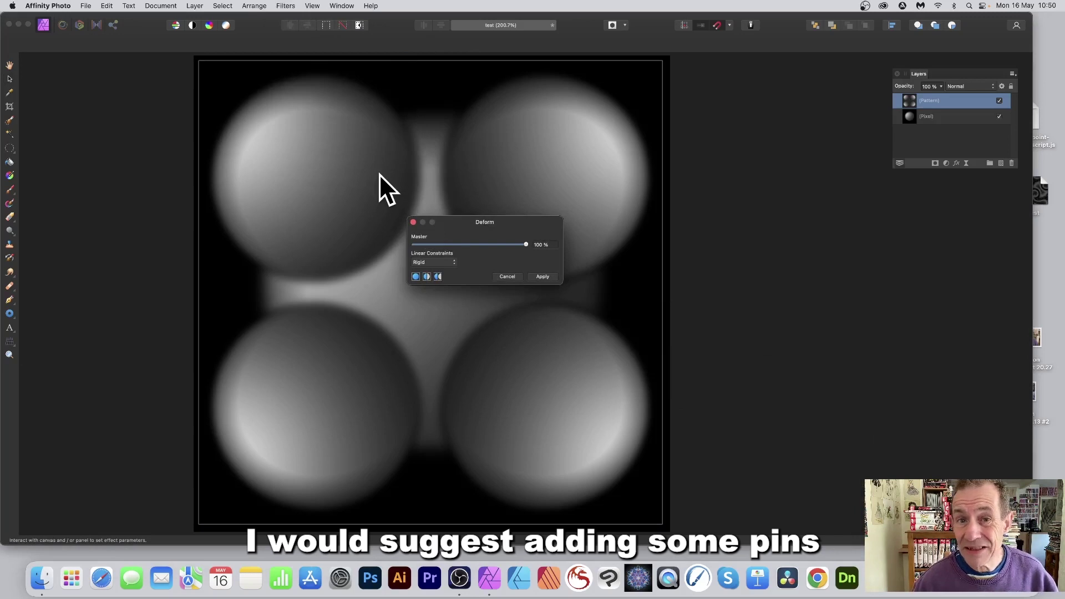
pyautogui.click(282, 118)
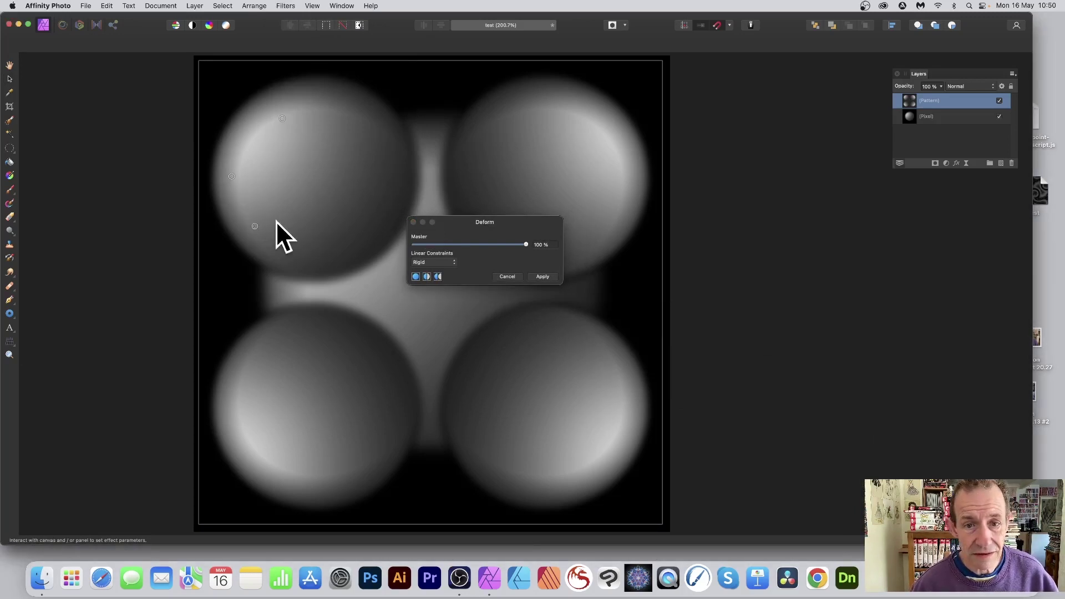
pyautogui.click(592, 115)
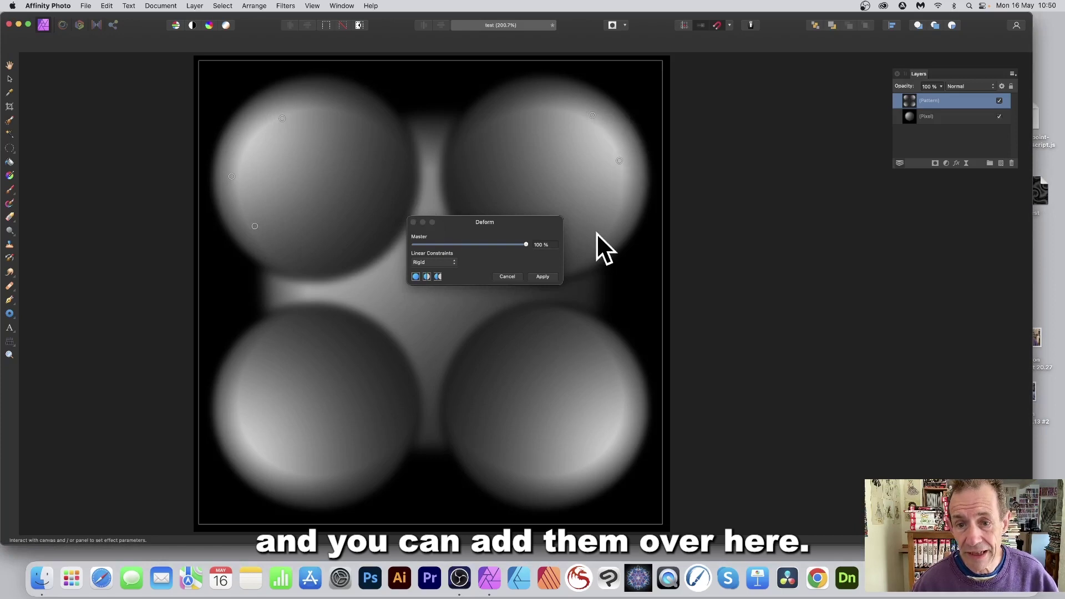
pyautogui.click(595, 354)
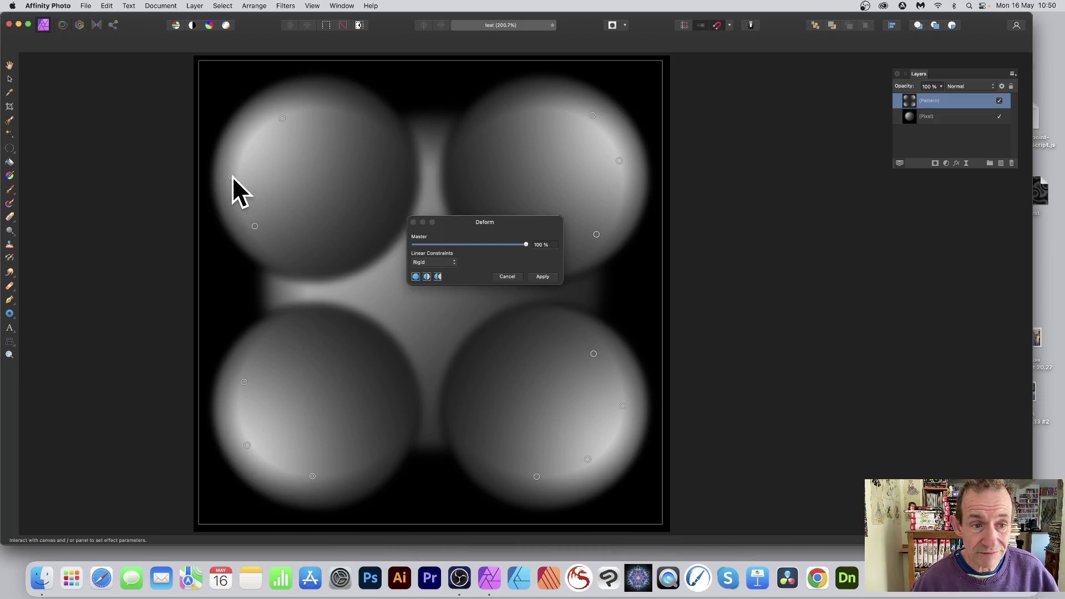
pyautogui.moveTo(232, 177); pyautogui.dragTo(459, 312)
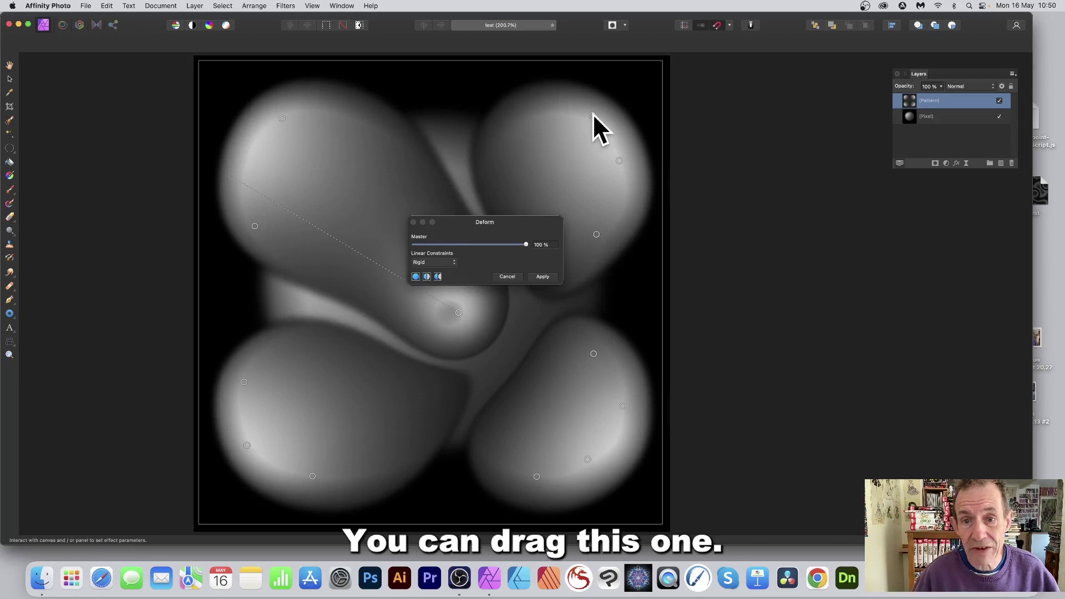
pyautogui.moveTo(592, 115); pyautogui.dragTo(406, 188)
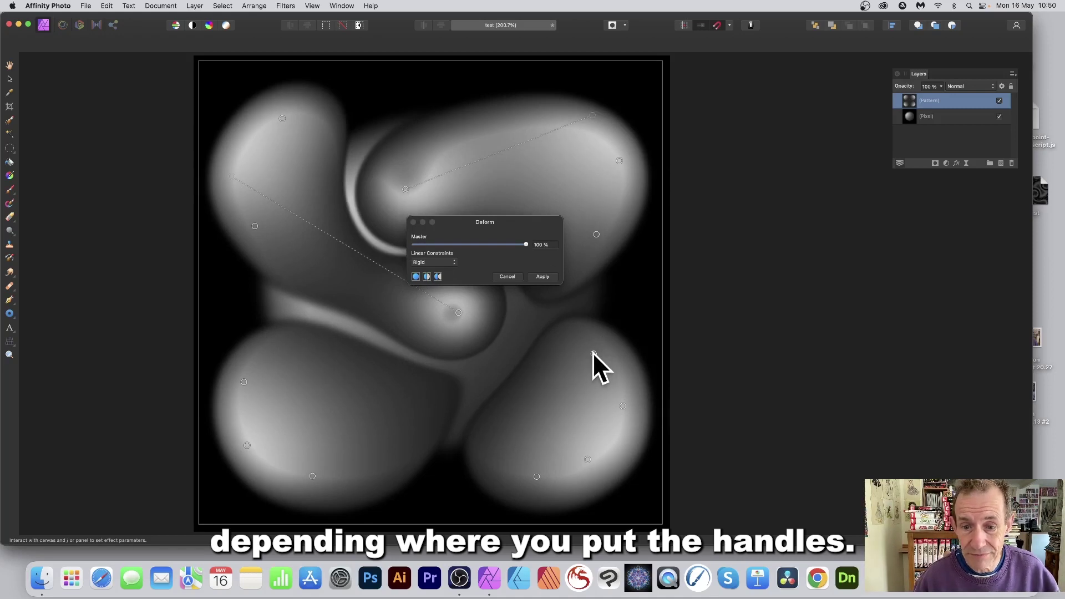
pyautogui.moveTo(593, 353); pyautogui.dragTo(392, 213)
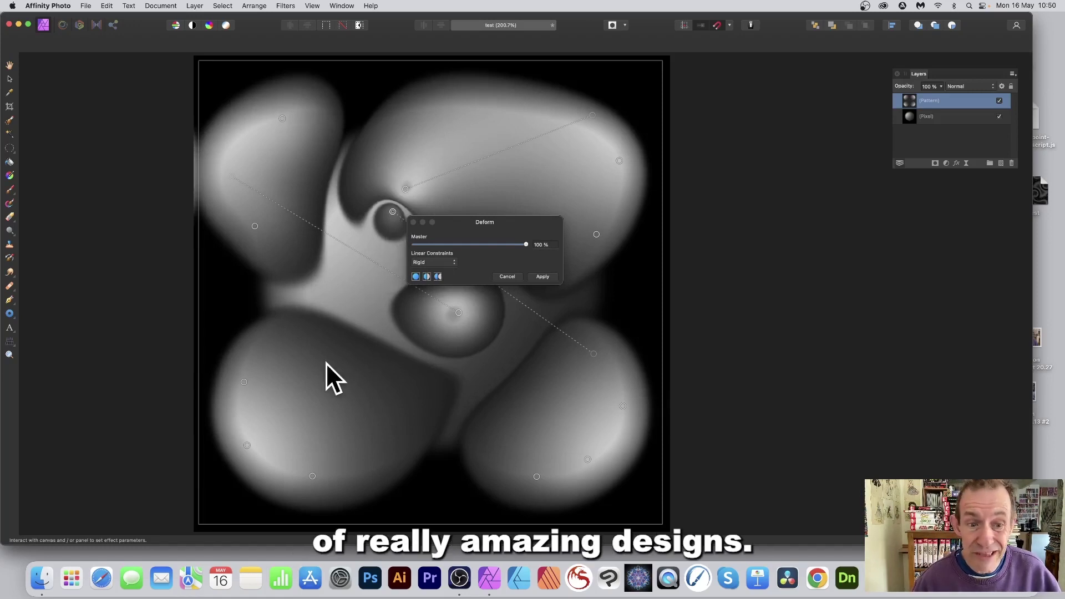
pyautogui.moveTo(319, 369); pyautogui.dragTo(366, 269)
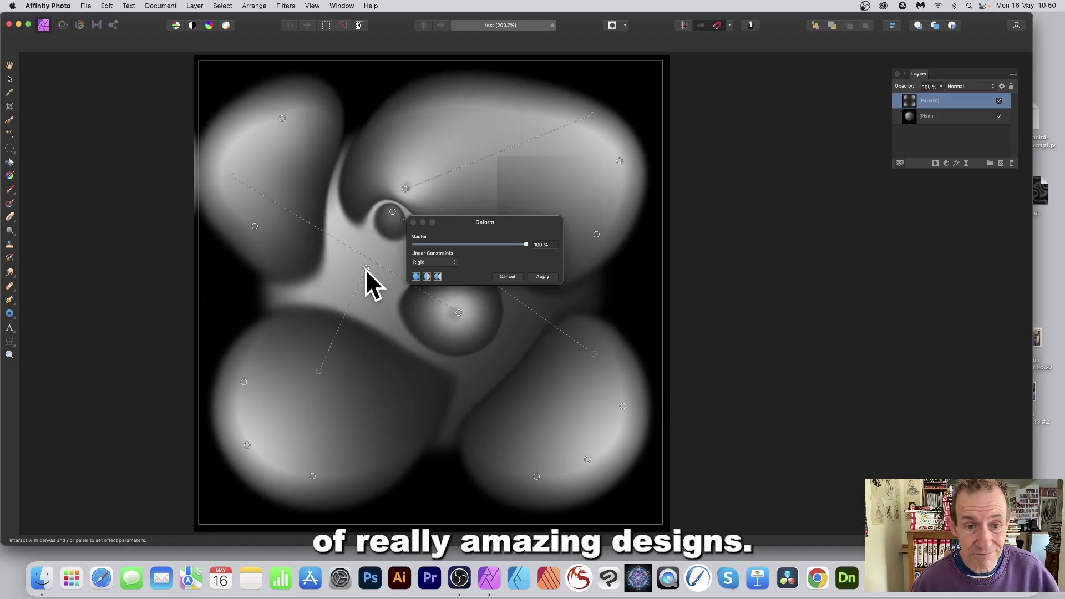
pyautogui.click(551, 275)
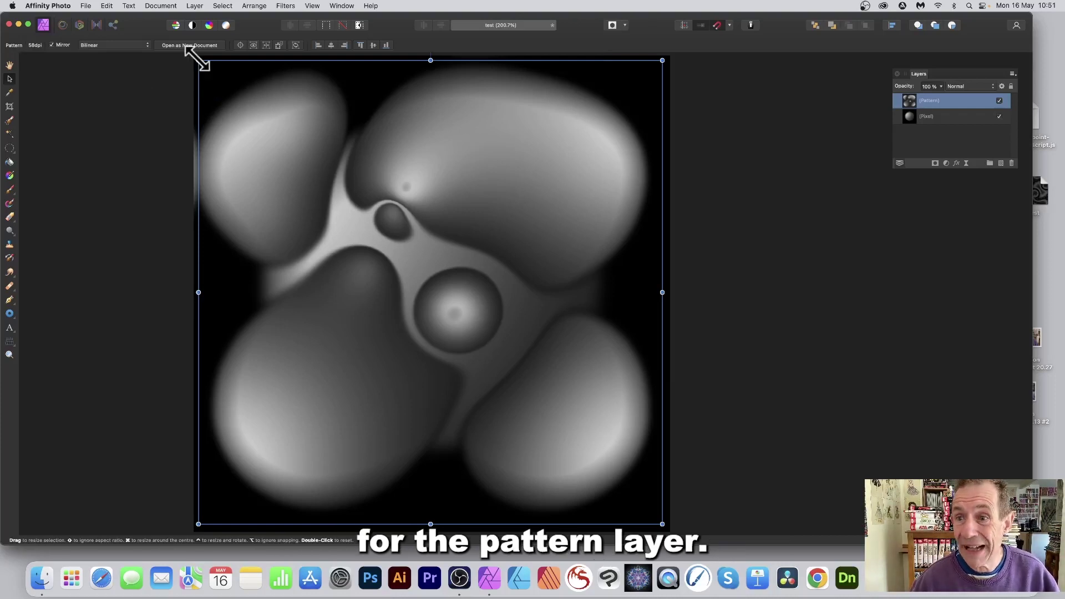
# Shrink the pattern tile, rotate it diagonally, and squeeze its width into dense streaks
pyautogui.moveTo(197, 58); pyautogui.dragTo(516, 376)
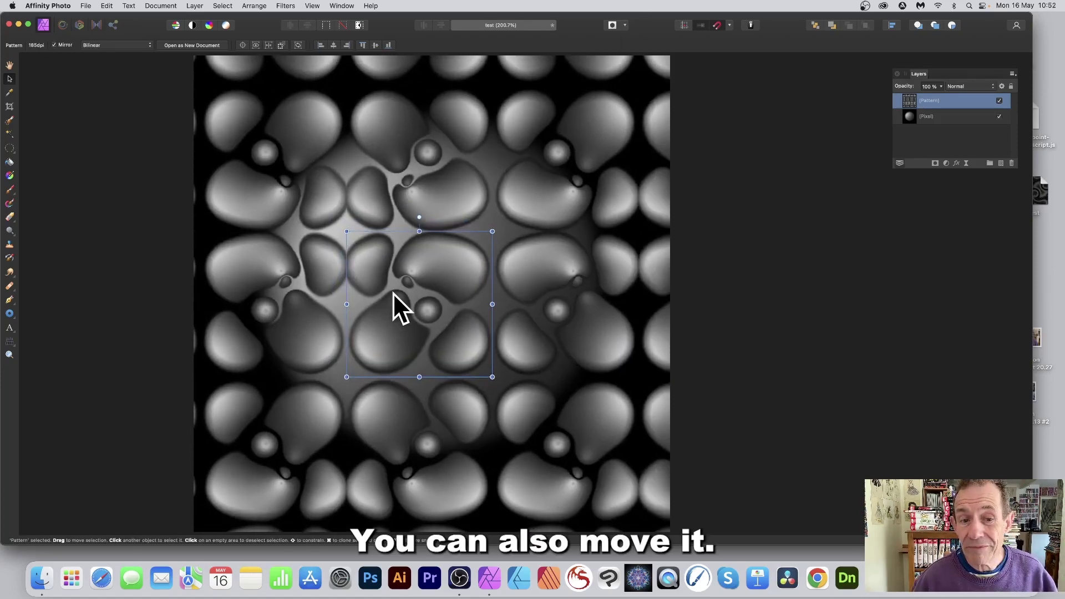
pyautogui.moveTo(420, 217); pyautogui.dragTo(475, 242)
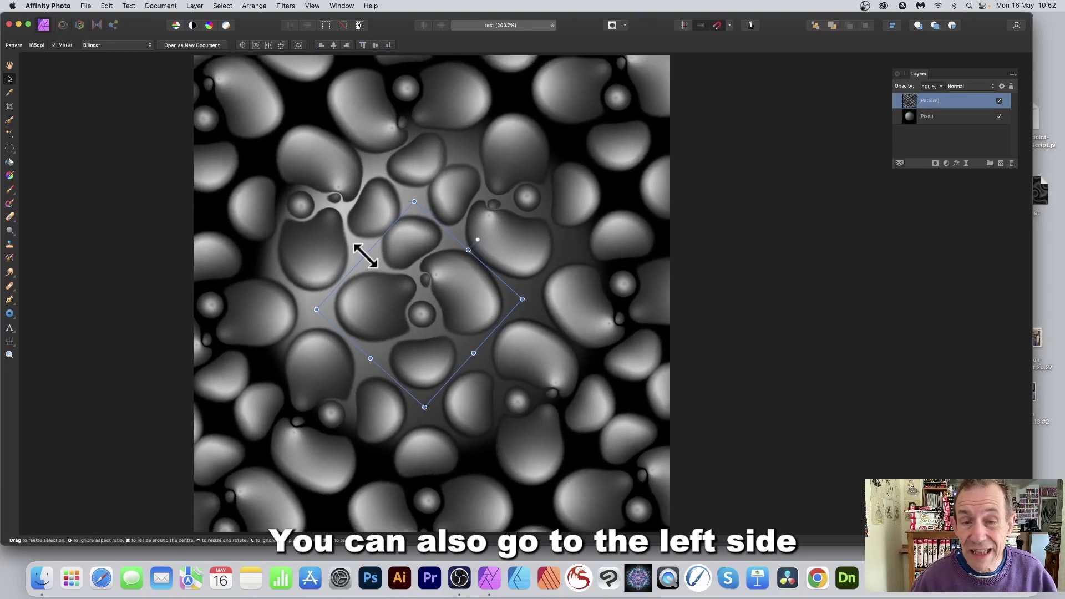
pyautogui.moveTo(366, 256); pyautogui.dragTo(449, 357)
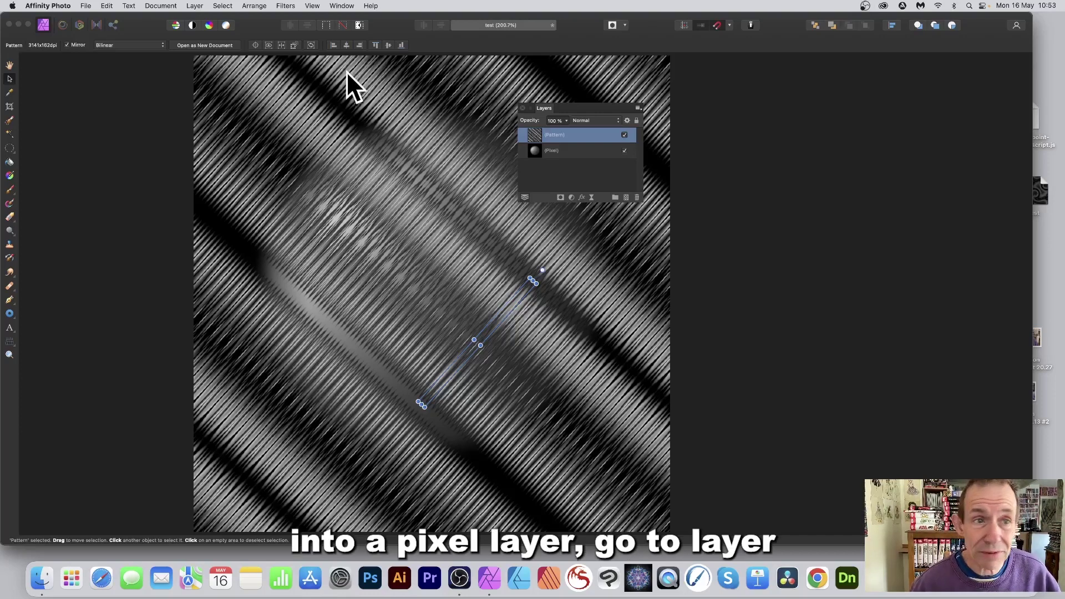
# Rasterise the streak Pattern layer into a Pixel layer
pyautogui.click(195, 6)
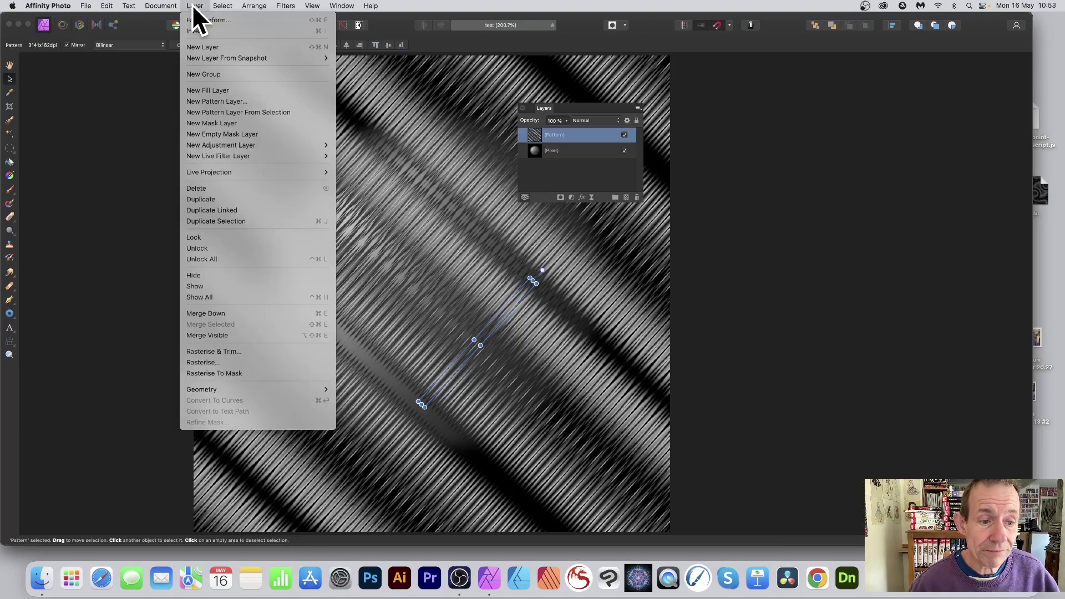
pyautogui.click(202, 362)
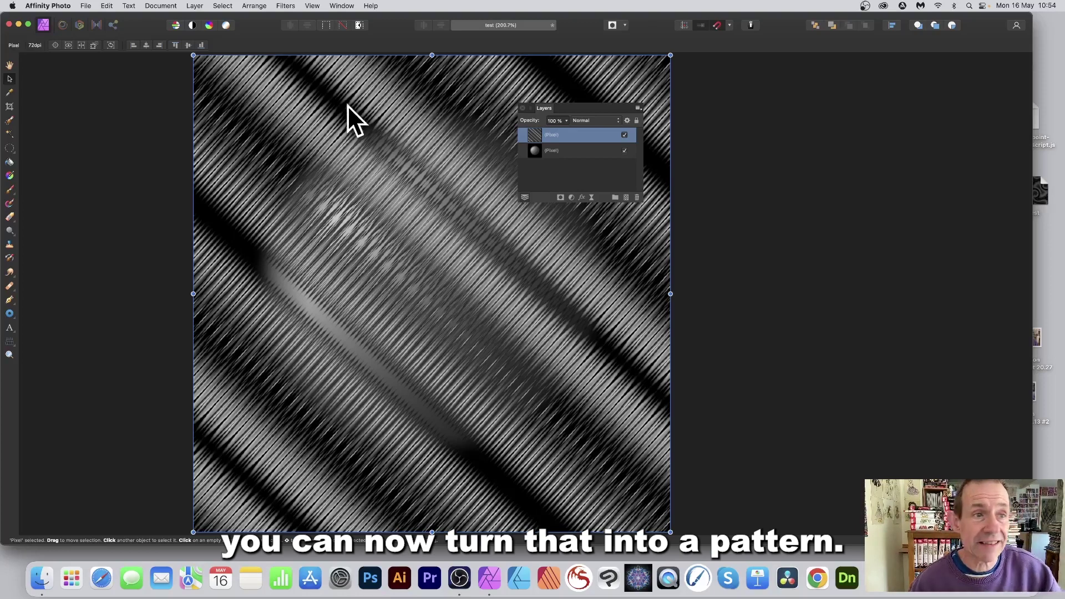
# Make a new Pattern layer from the streaks and shrink it into a criss-cross lattice
pyautogui.click(194, 6)
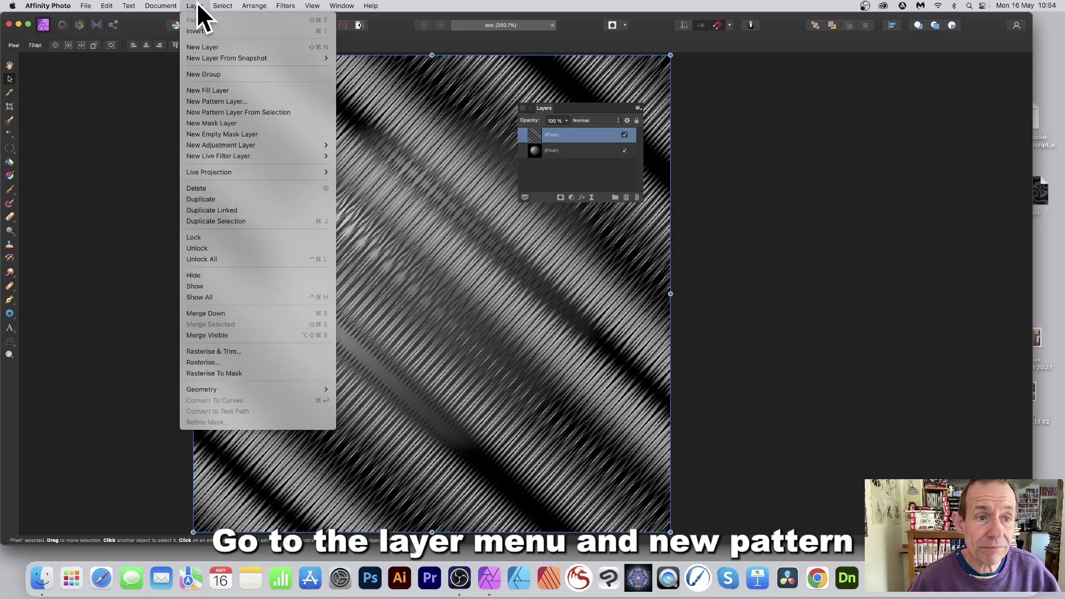
pyautogui.click(232, 112)
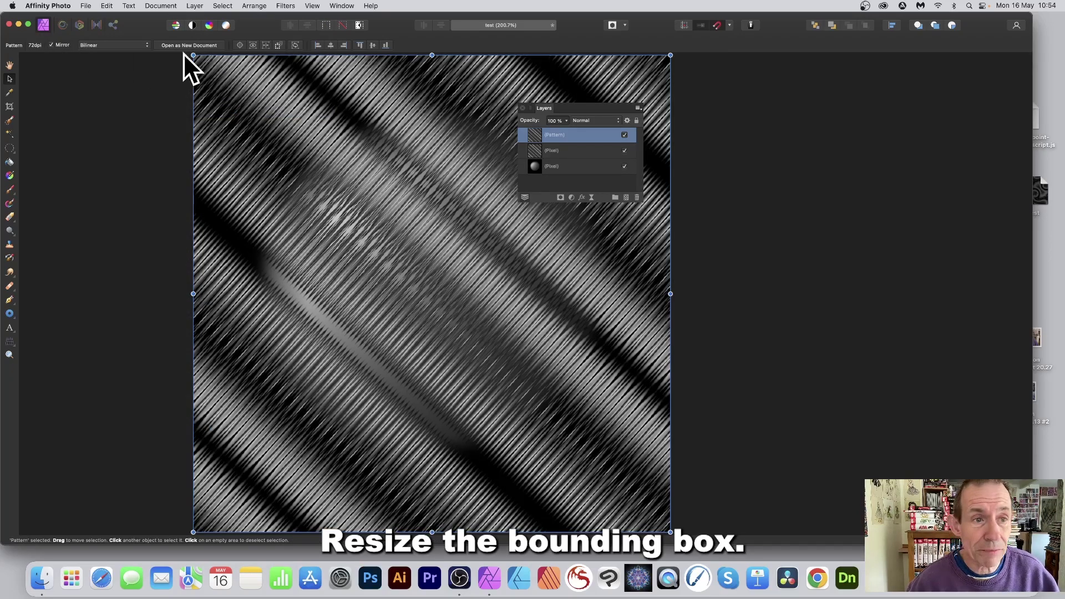
pyautogui.moveTo(194, 54); pyautogui.dragTo(422, 284)
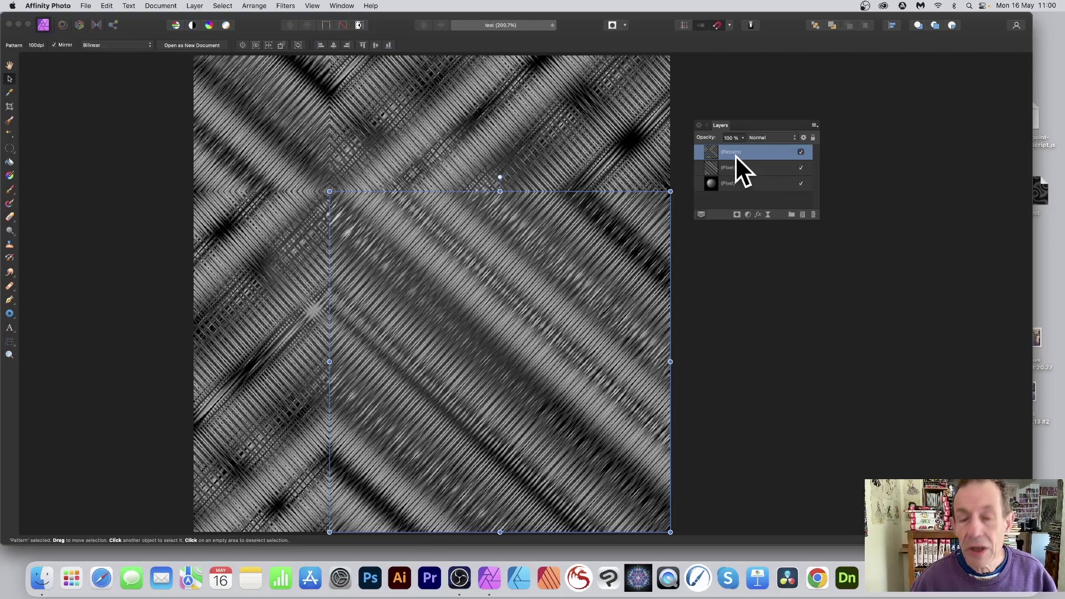
# Add a Twirl distortion at 269.5° angle with radius widened to 396.4 px, centred toward the lower right
pyautogui.click(289, 4)
pyautogui.moveTo(299, 58)
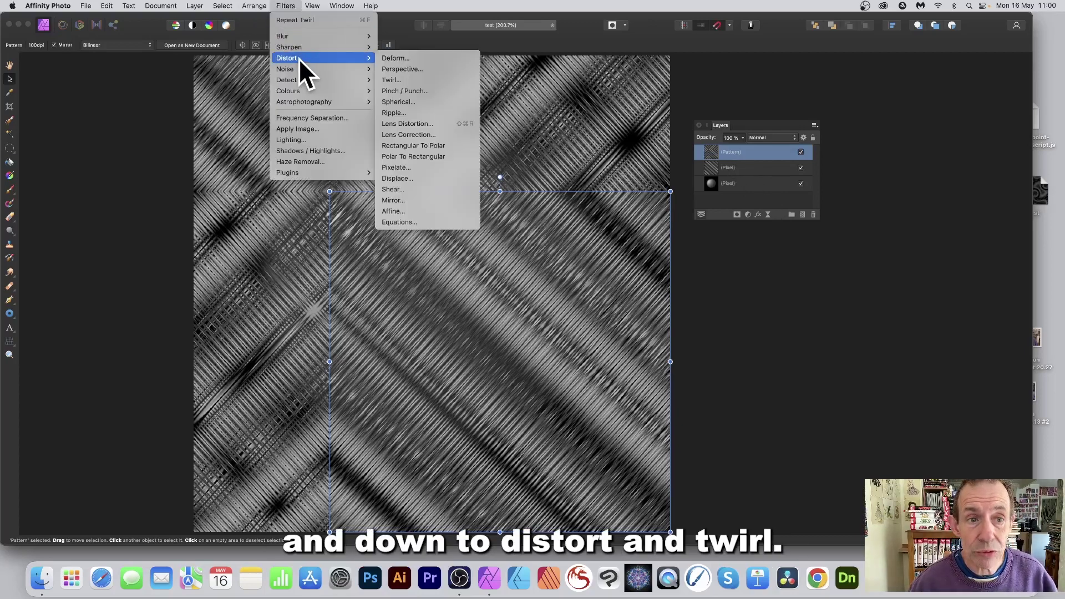
pyautogui.click(398, 79)
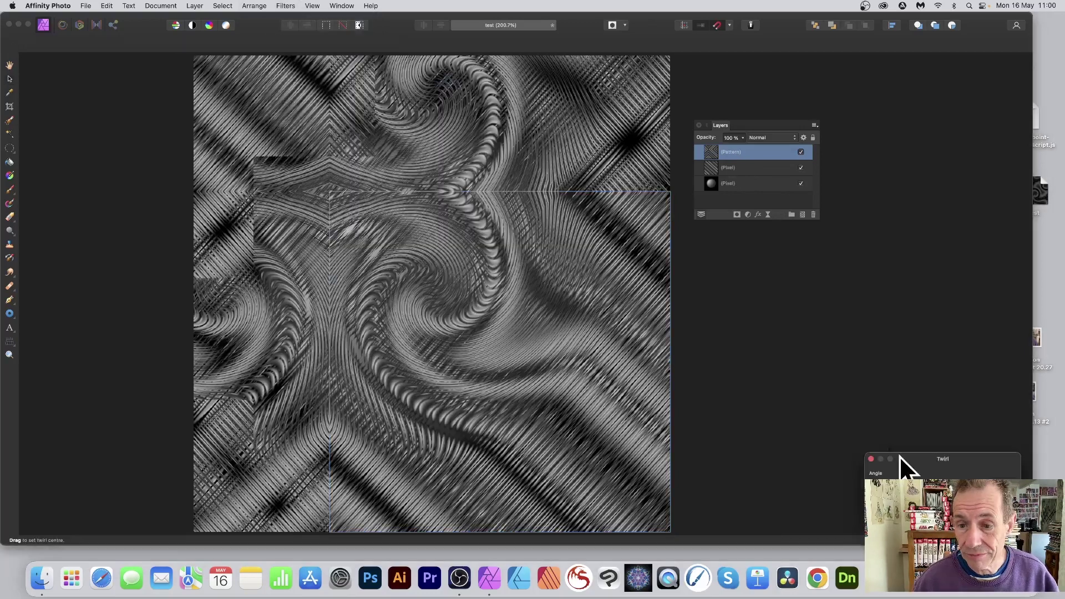
pyautogui.moveTo(932, 464); pyautogui.dragTo(481, 245)
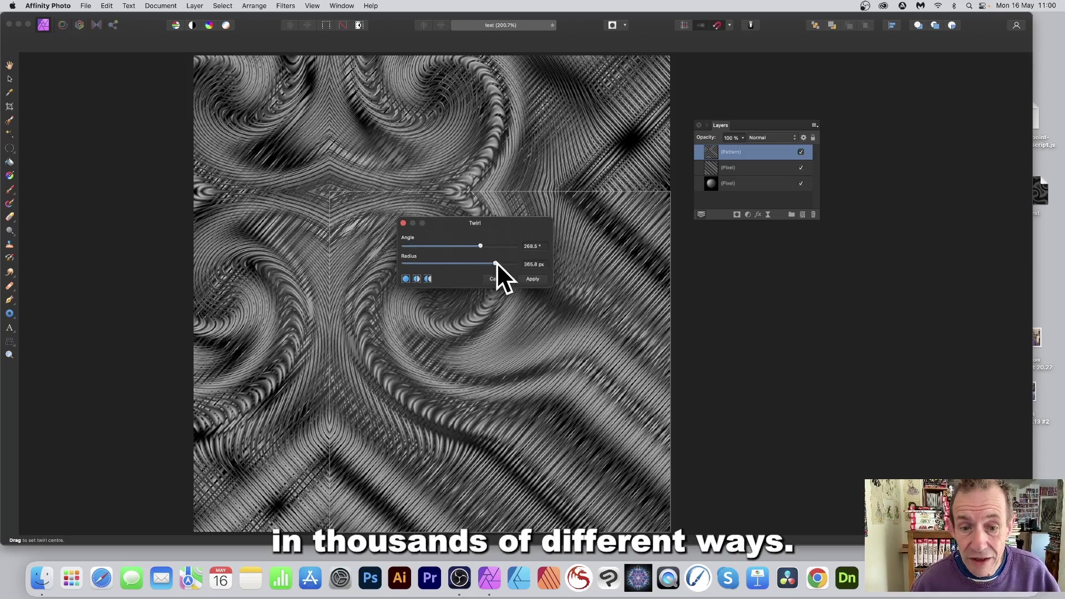
pyautogui.moveTo(495, 262); pyautogui.dragTo(499, 262)
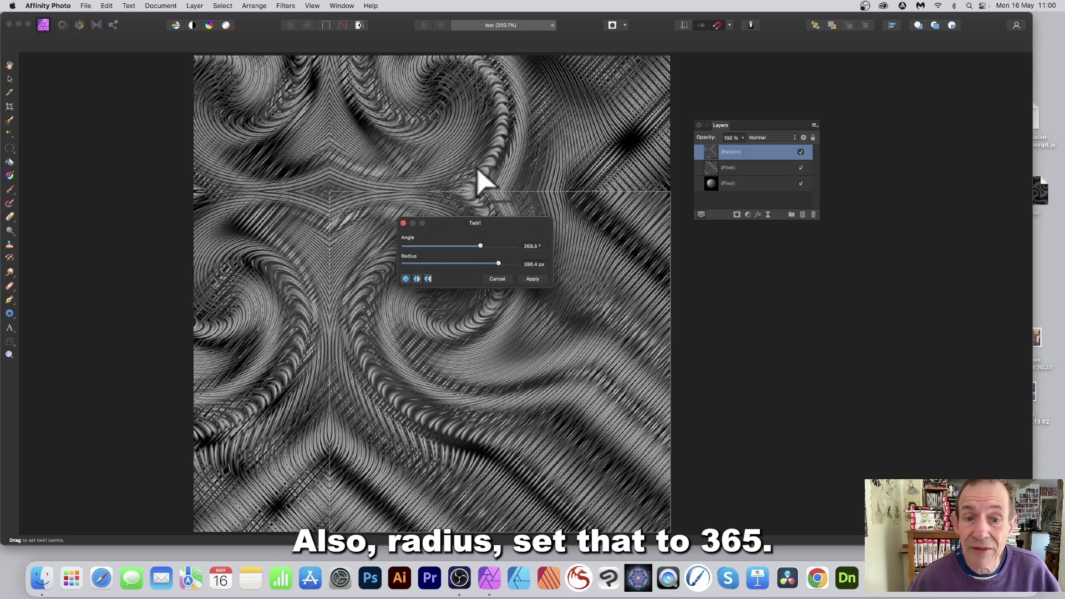
pyautogui.moveTo(471, 178); pyautogui.dragTo(581, 387)
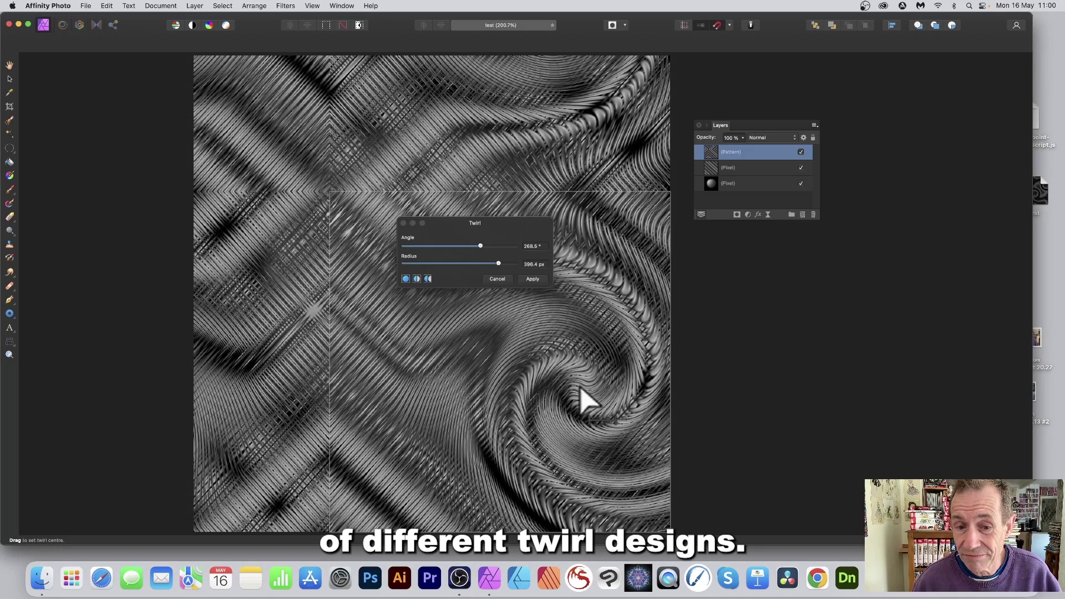
# Apply the twirl and delete the middle Pixel layer so the swirl shows over the sphere
pyautogui.click(533, 278)
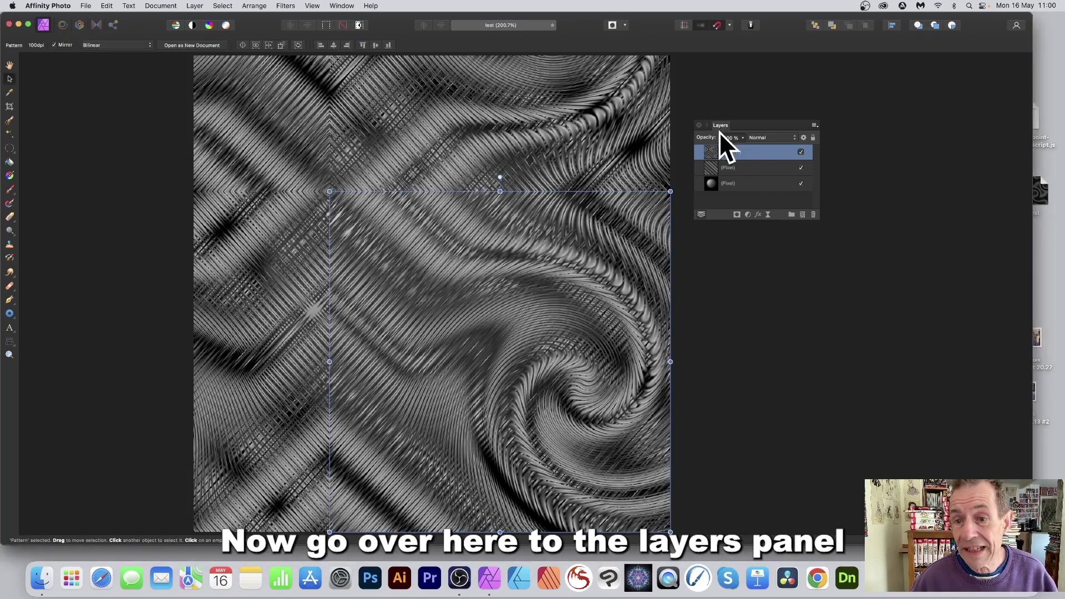
pyautogui.click(729, 168)
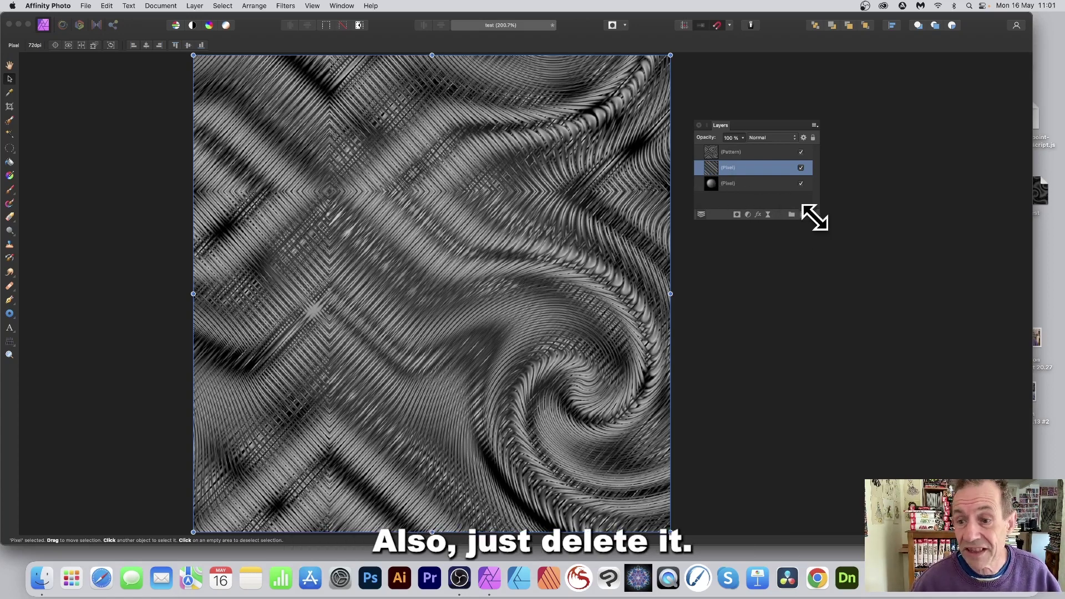
pyautogui.click(813, 216)
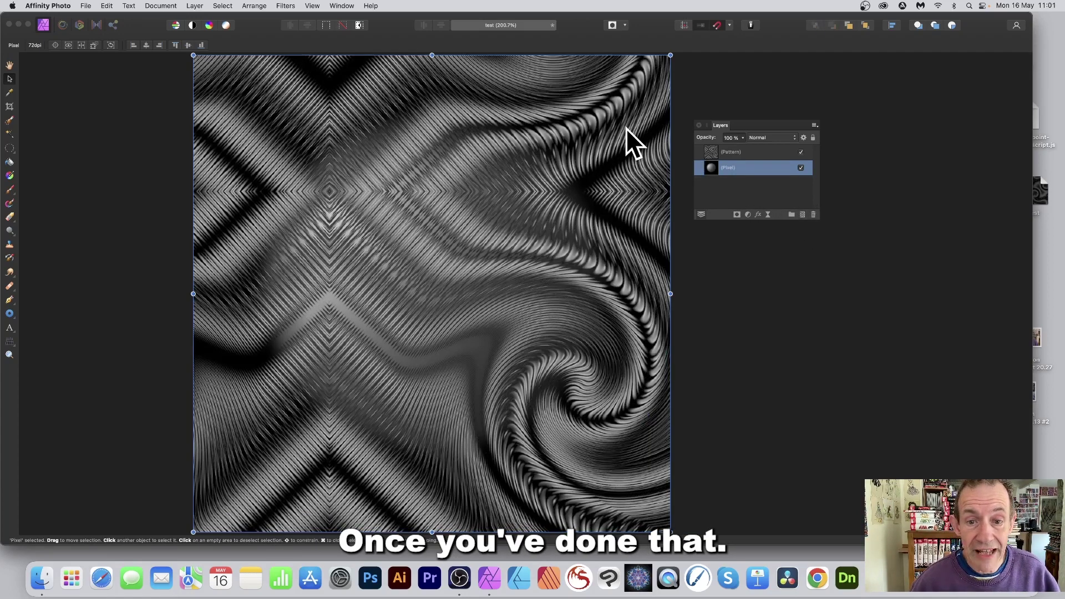